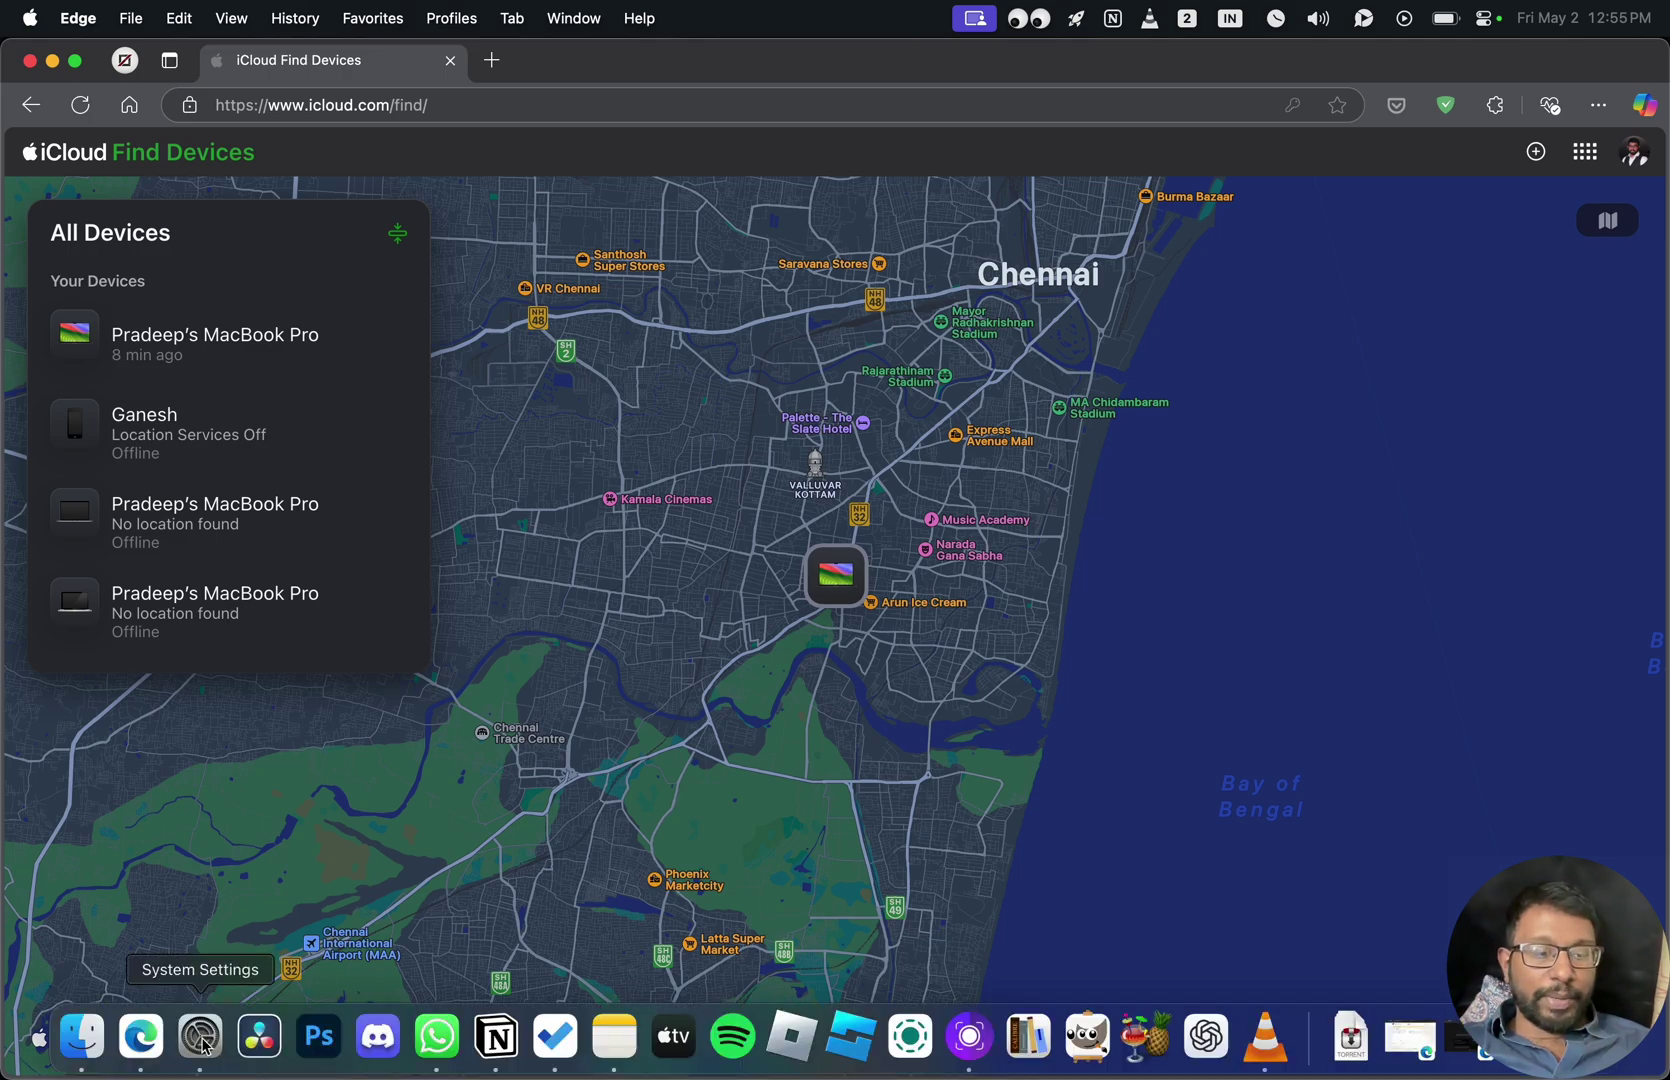
Step: Open the System Report from About and highlight the Activation Lock Status reading Enabled
left_click(198, 1038)
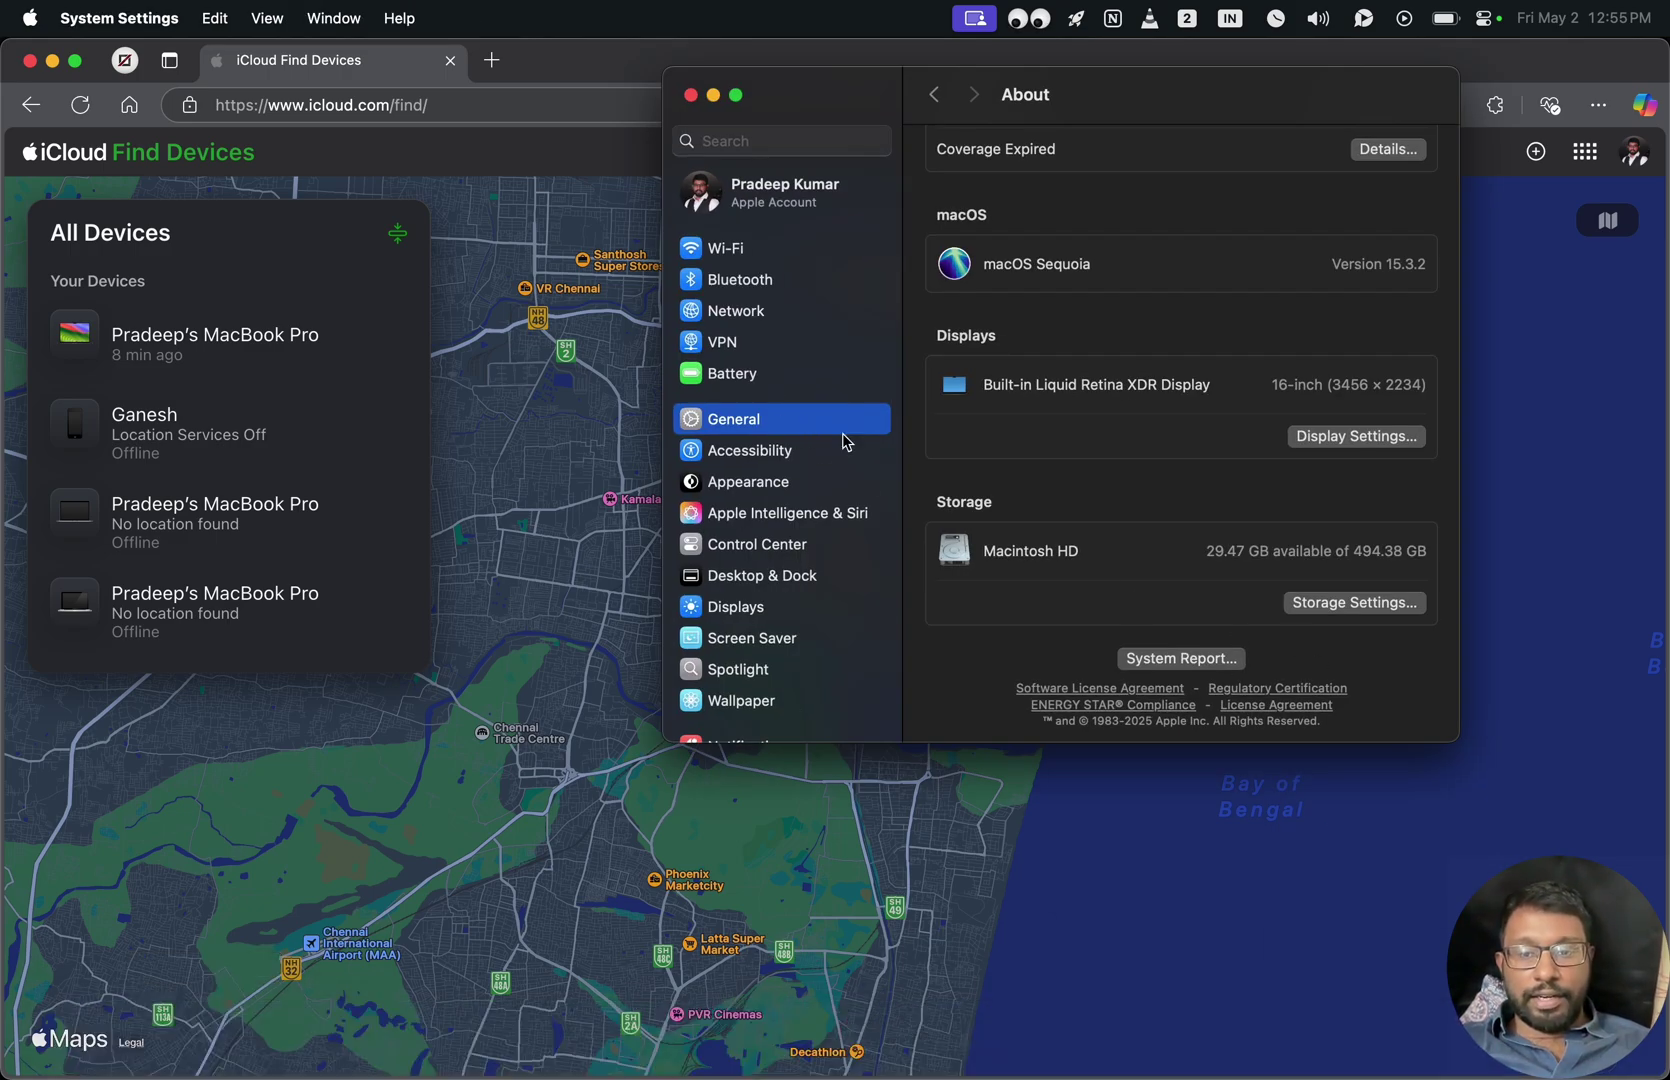
left_click(1224, 658)
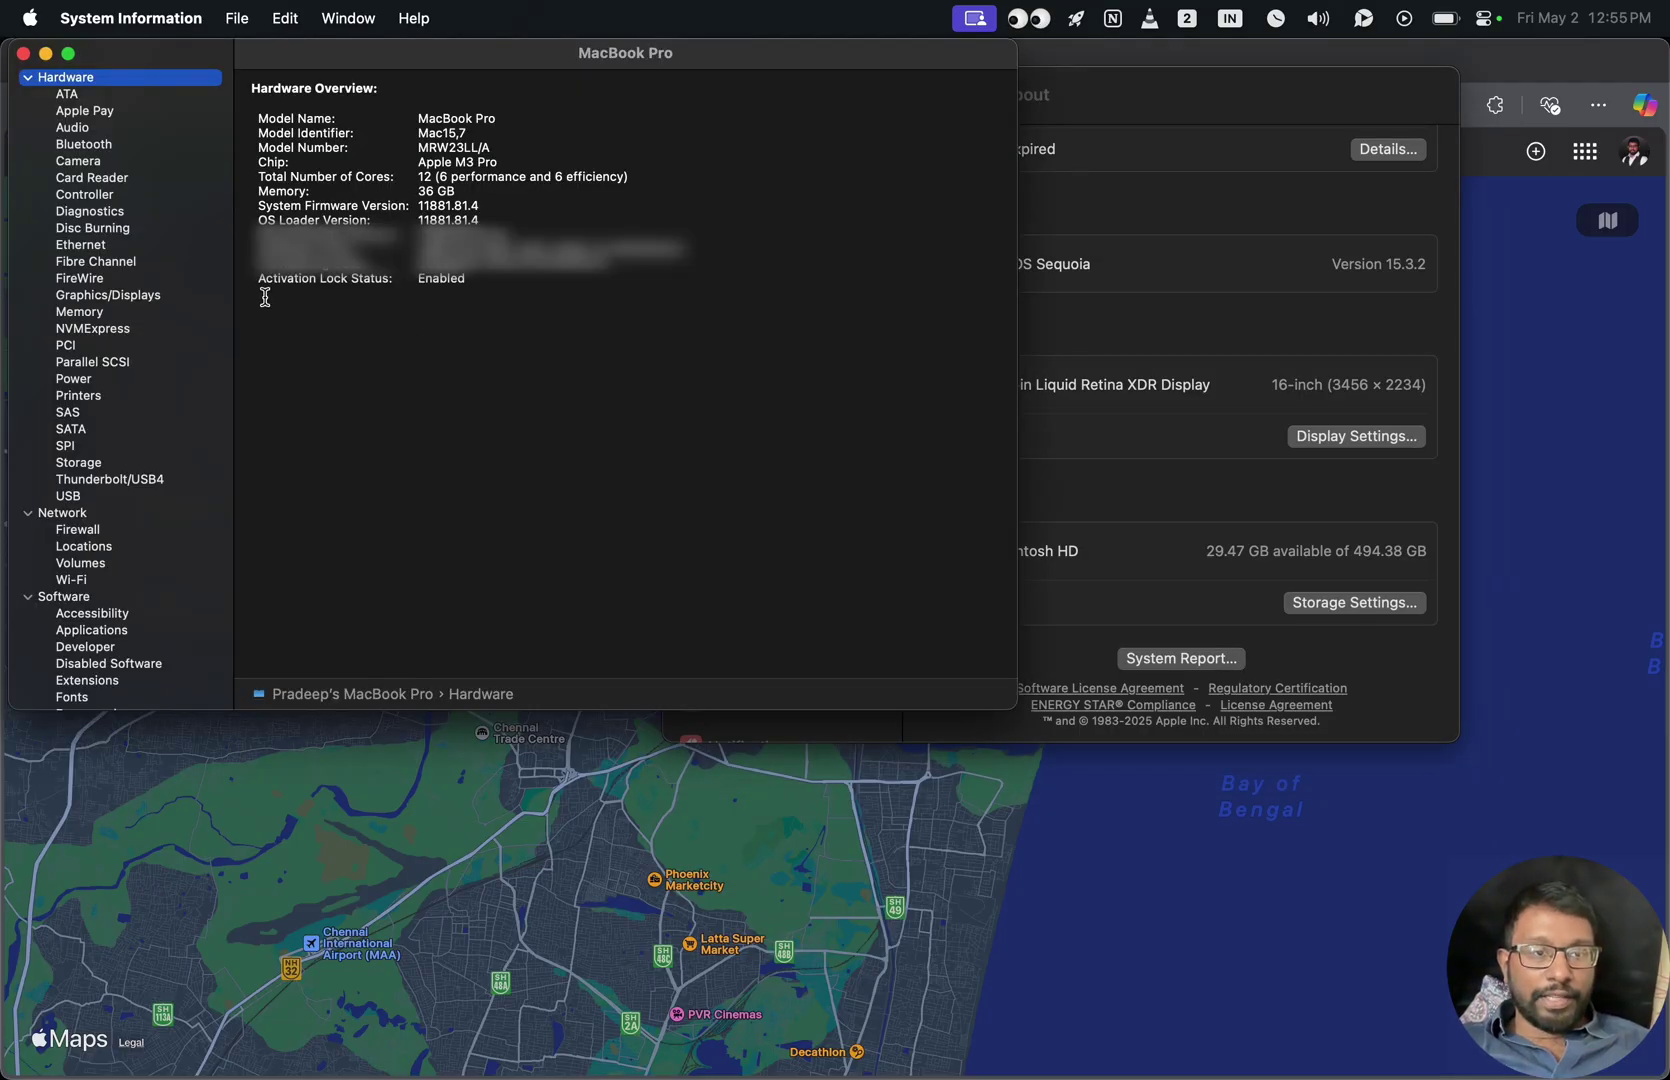
left_click_drag(254, 282, 465, 280)
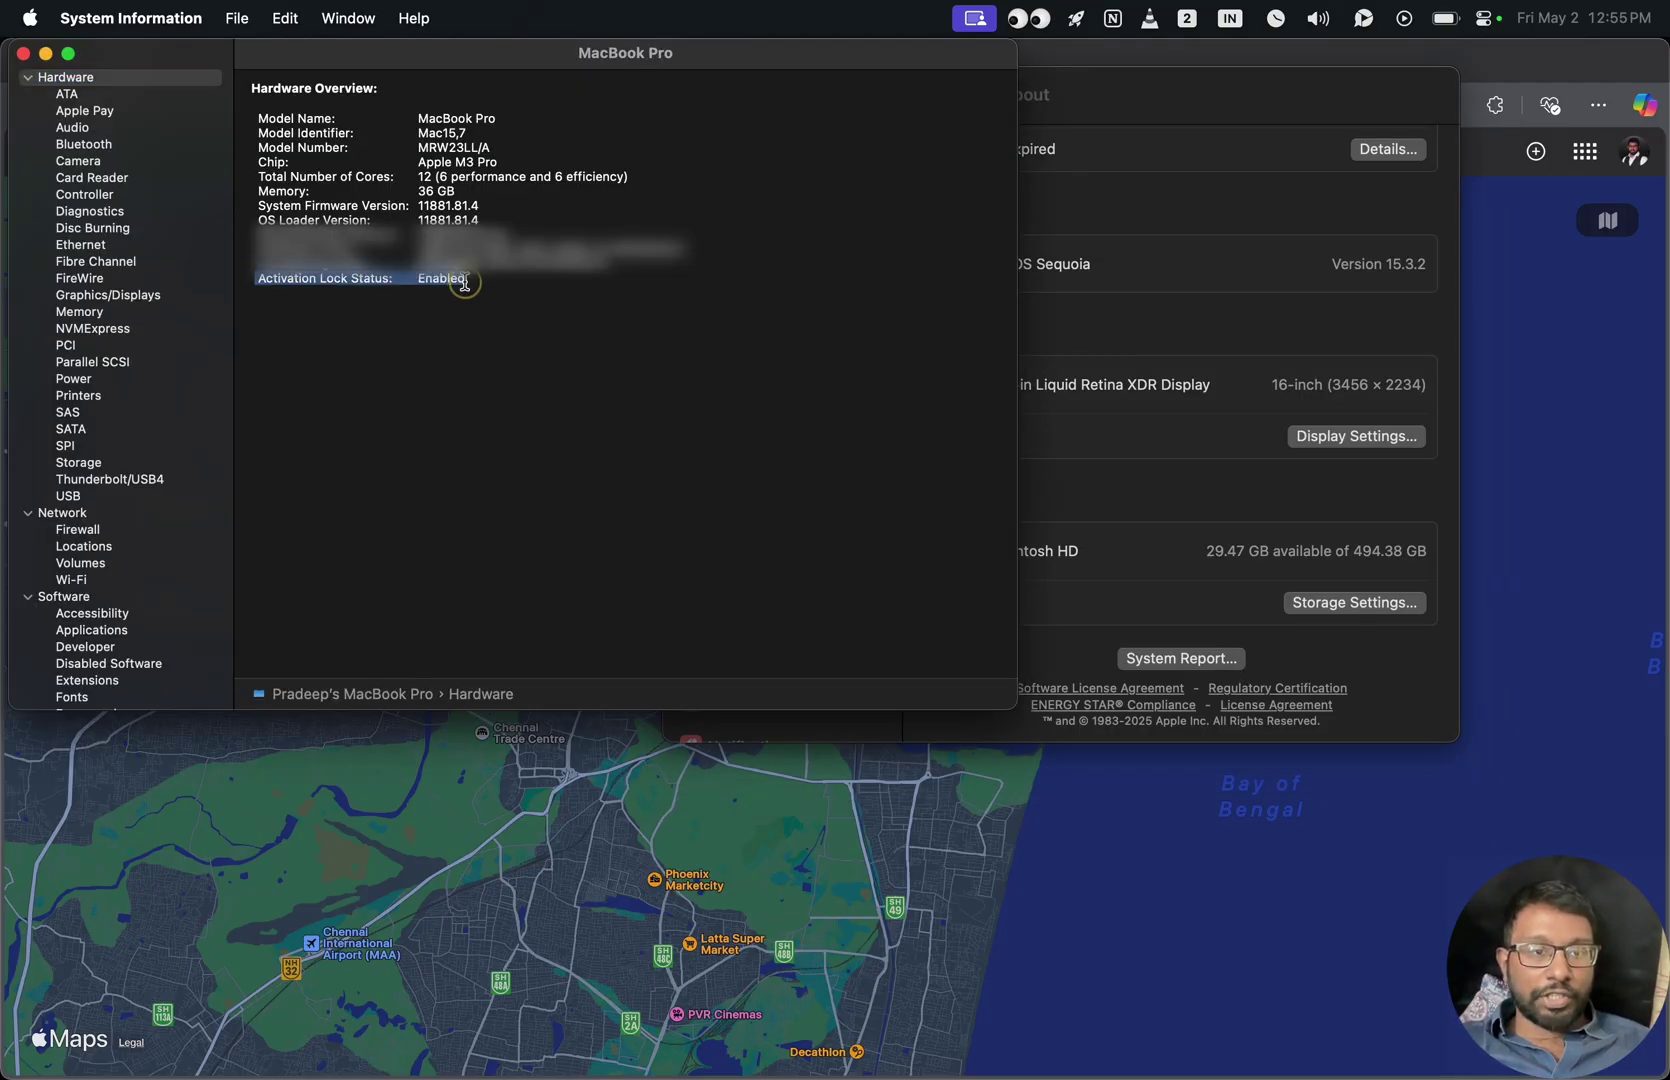
left_click(497, 371)
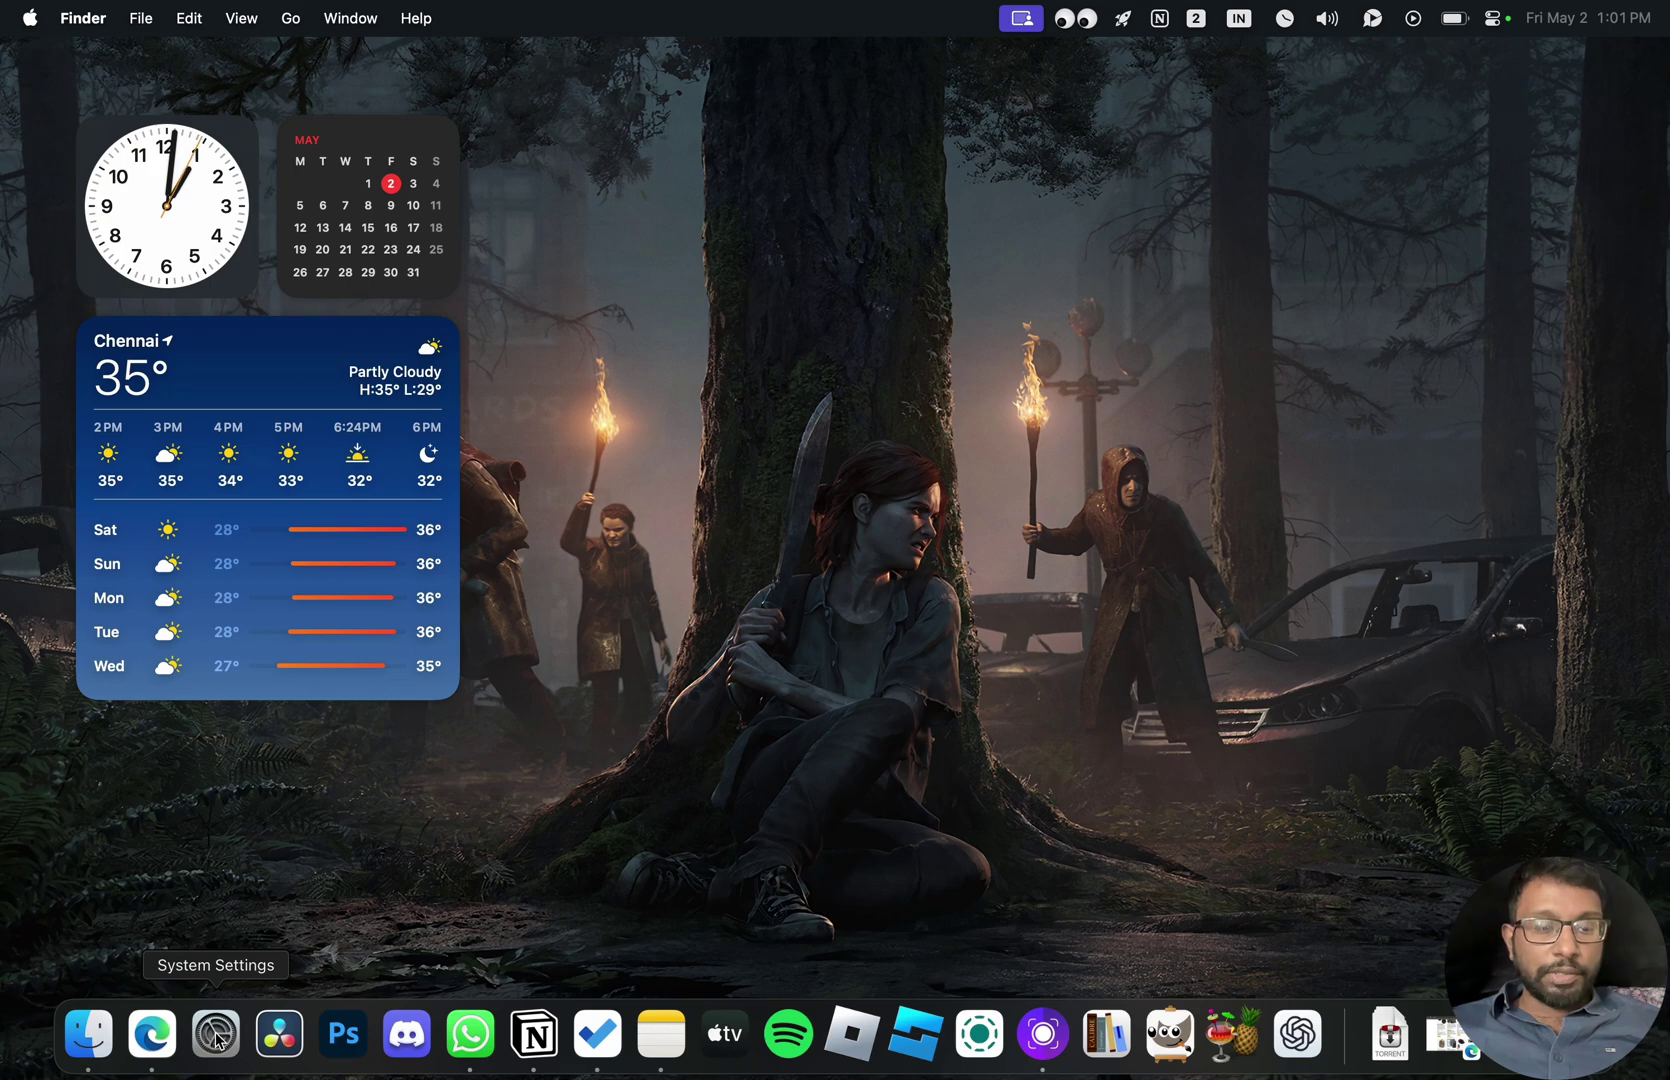
Step: Reopen System Settings on the iCloud pane and list every app saved to iCloud
left_click(216, 1037)
scroll(735, 597, "down", 5)
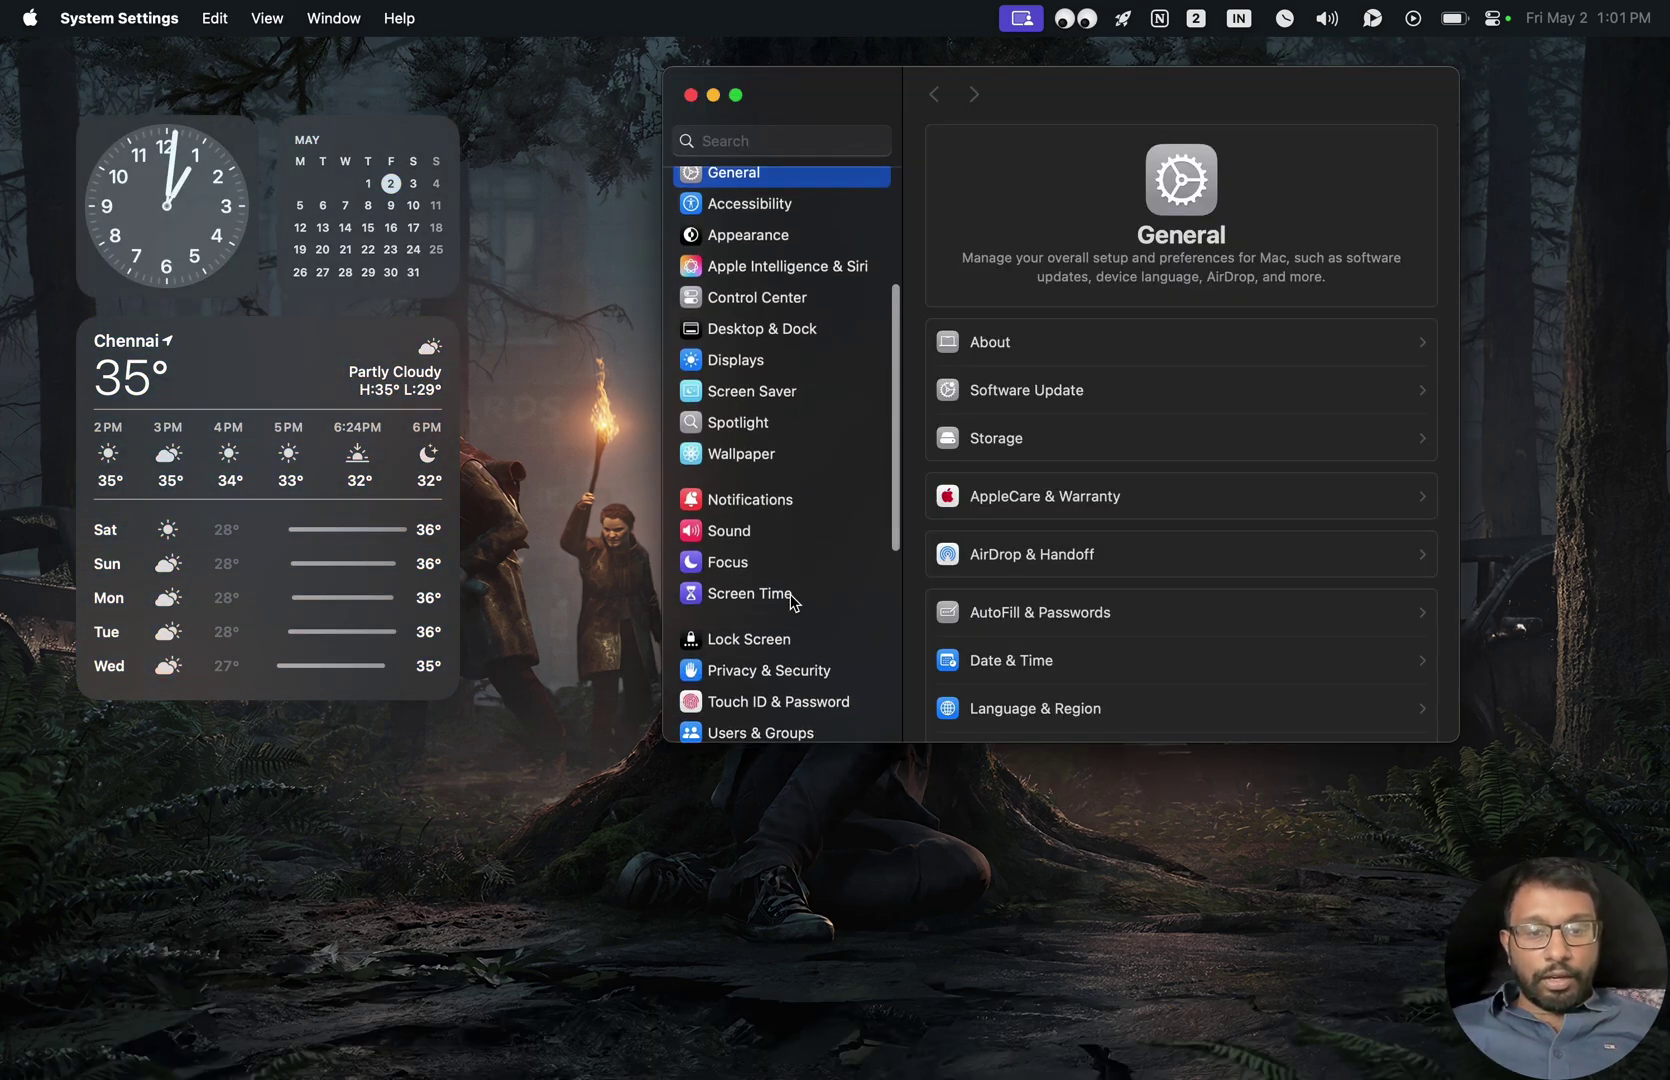
scroll(751, 561, "down", 5)
scroll(757, 535, "down", 4)
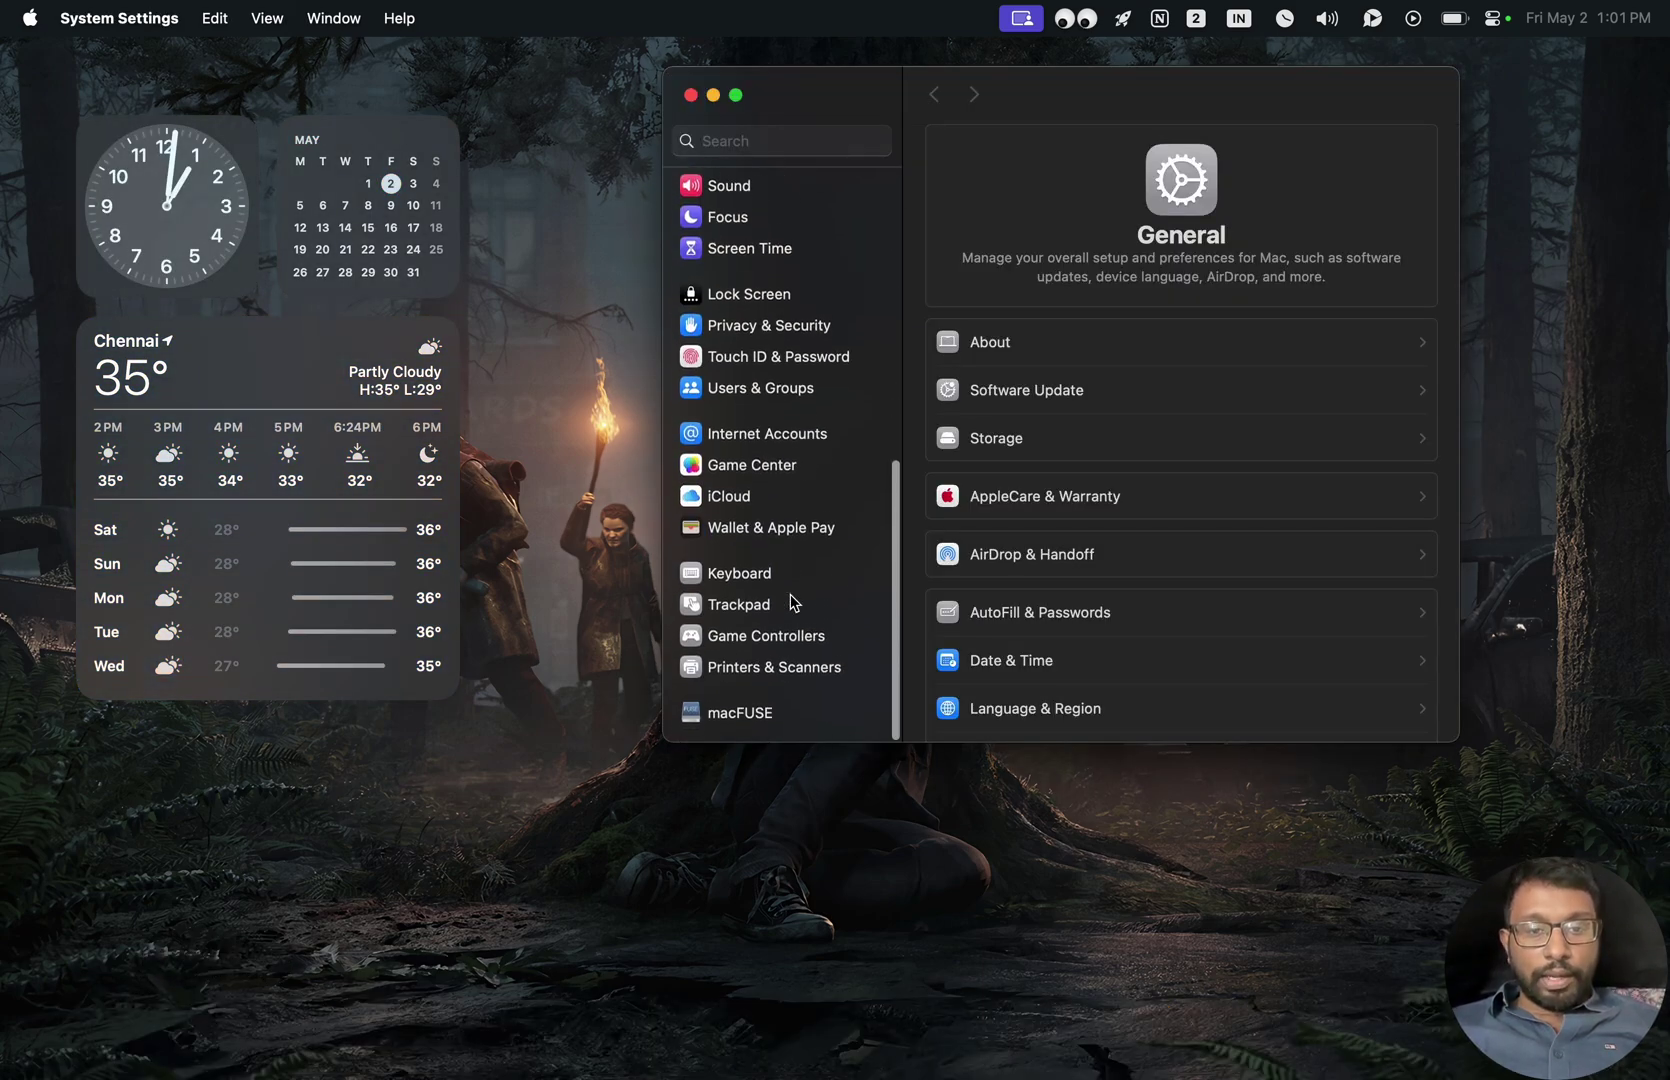
left_click(764, 504)
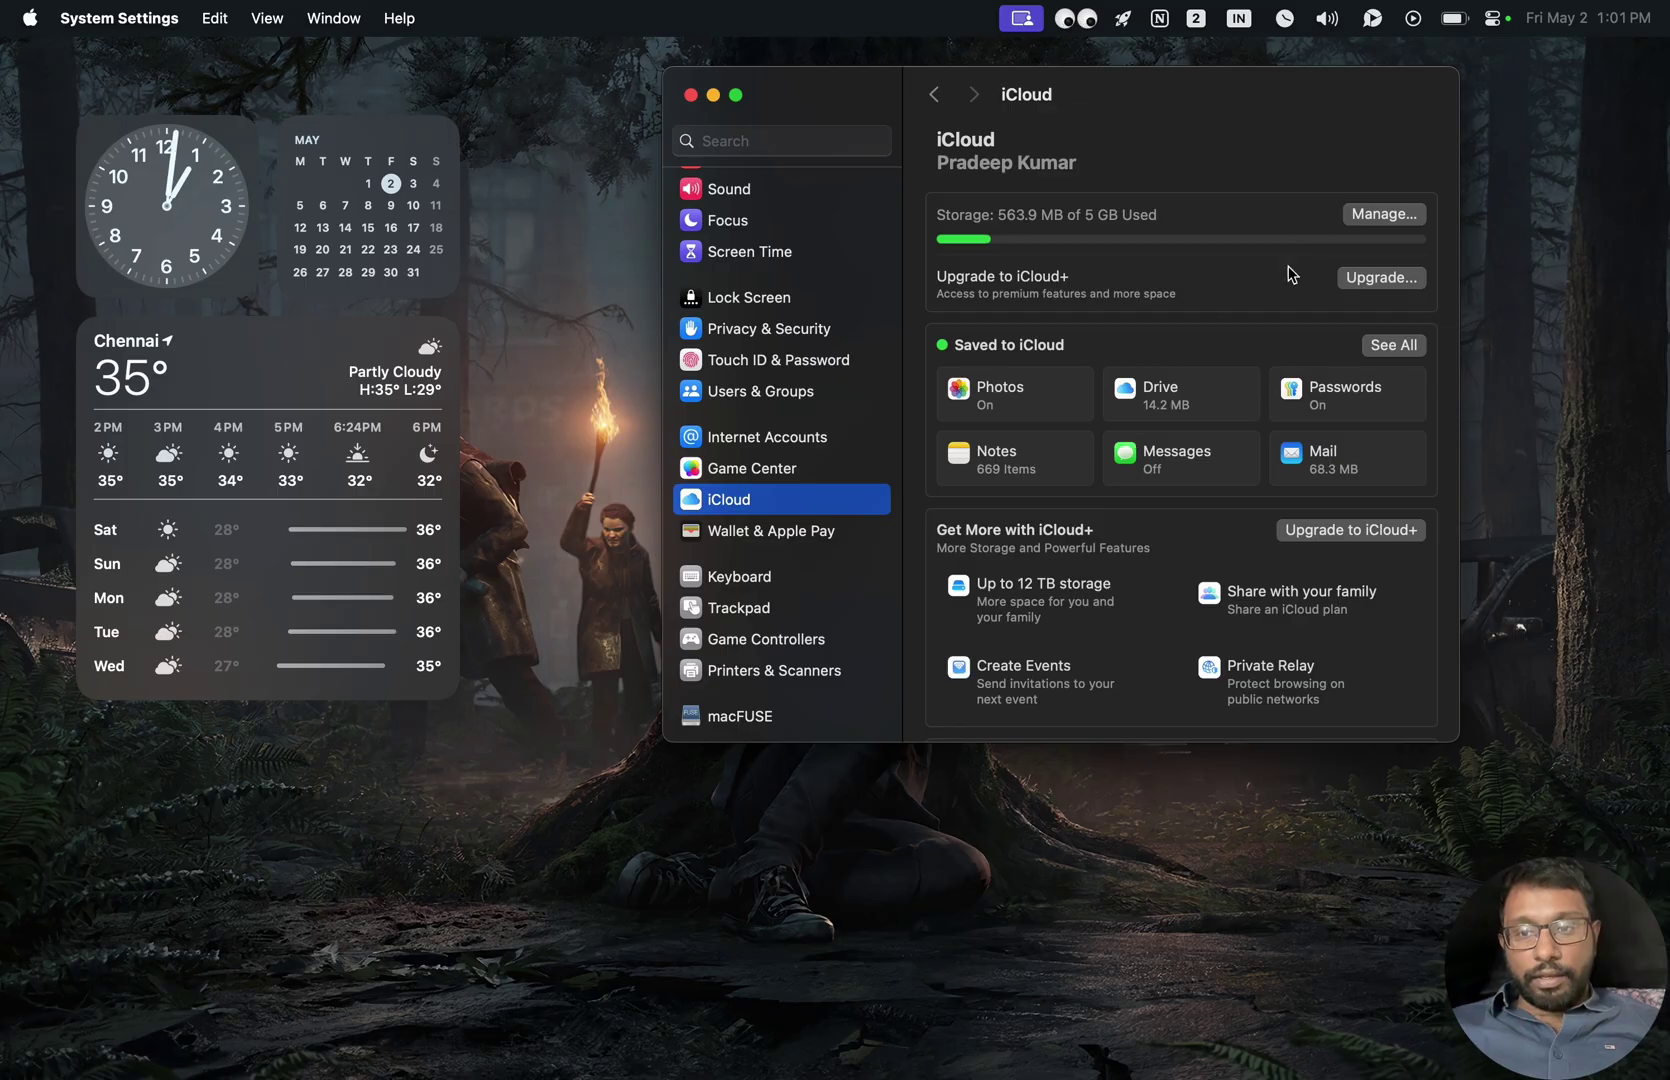
left_click(1392, 344)
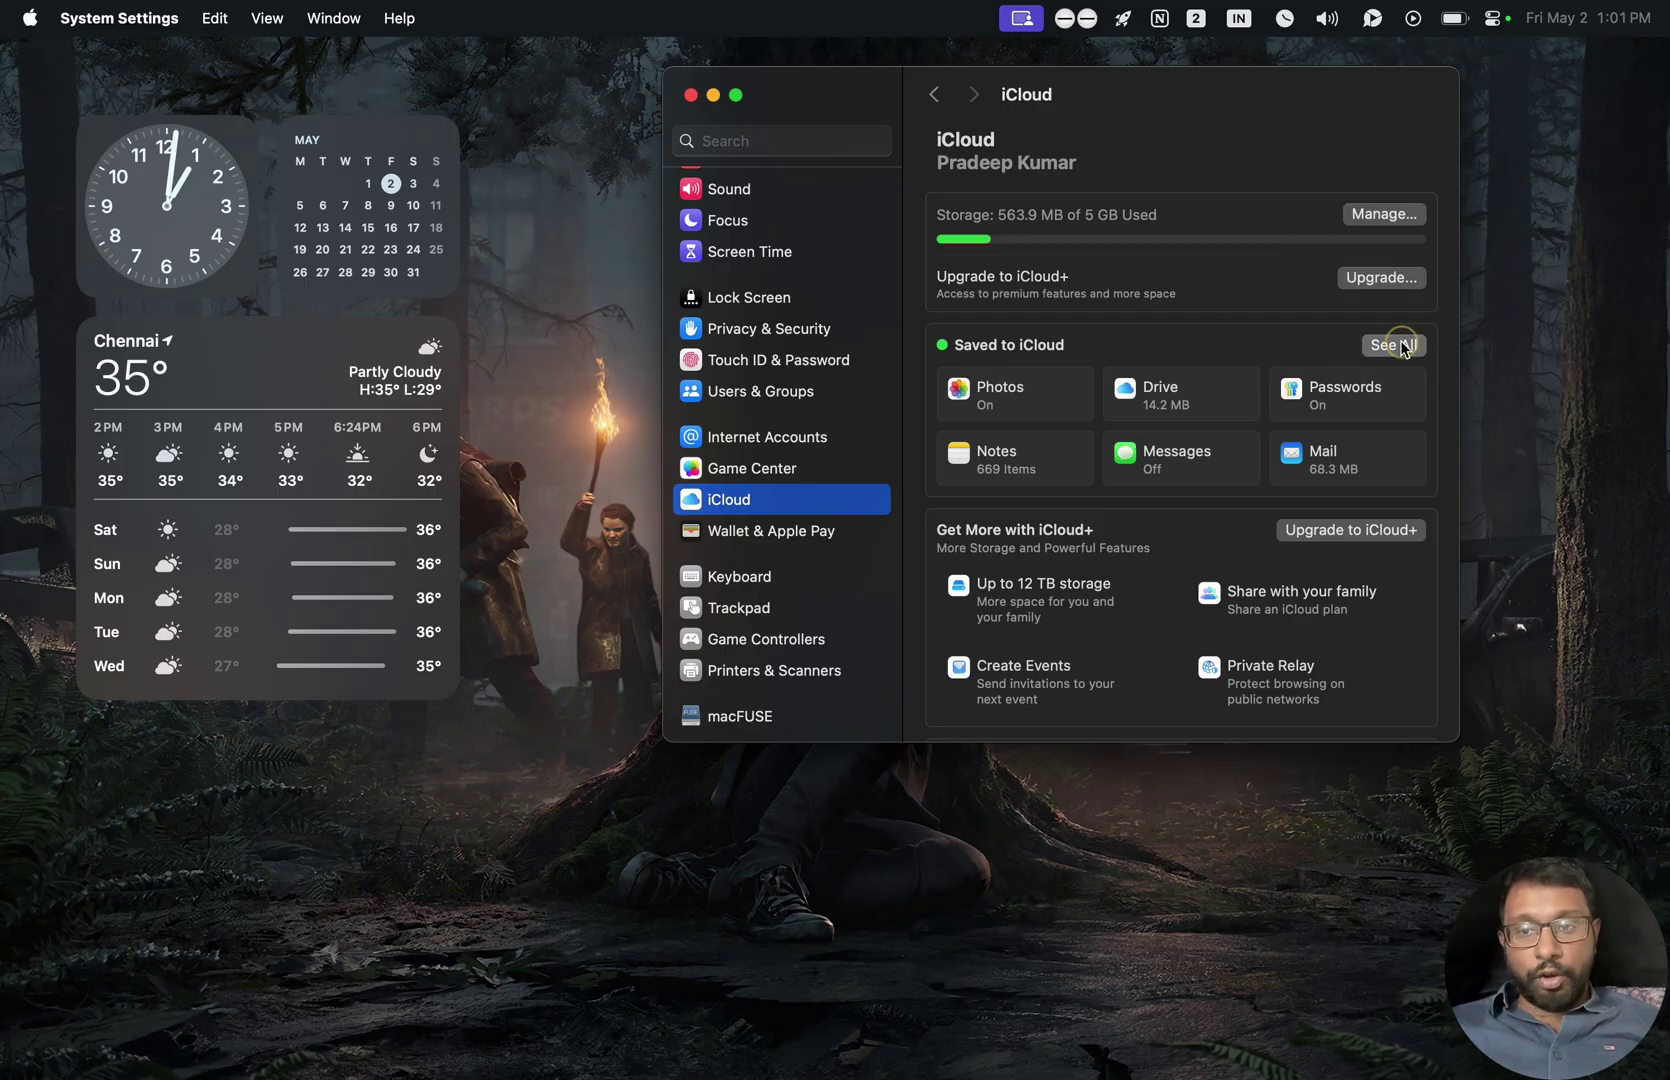
scroll(1091, 477, "down", 2)
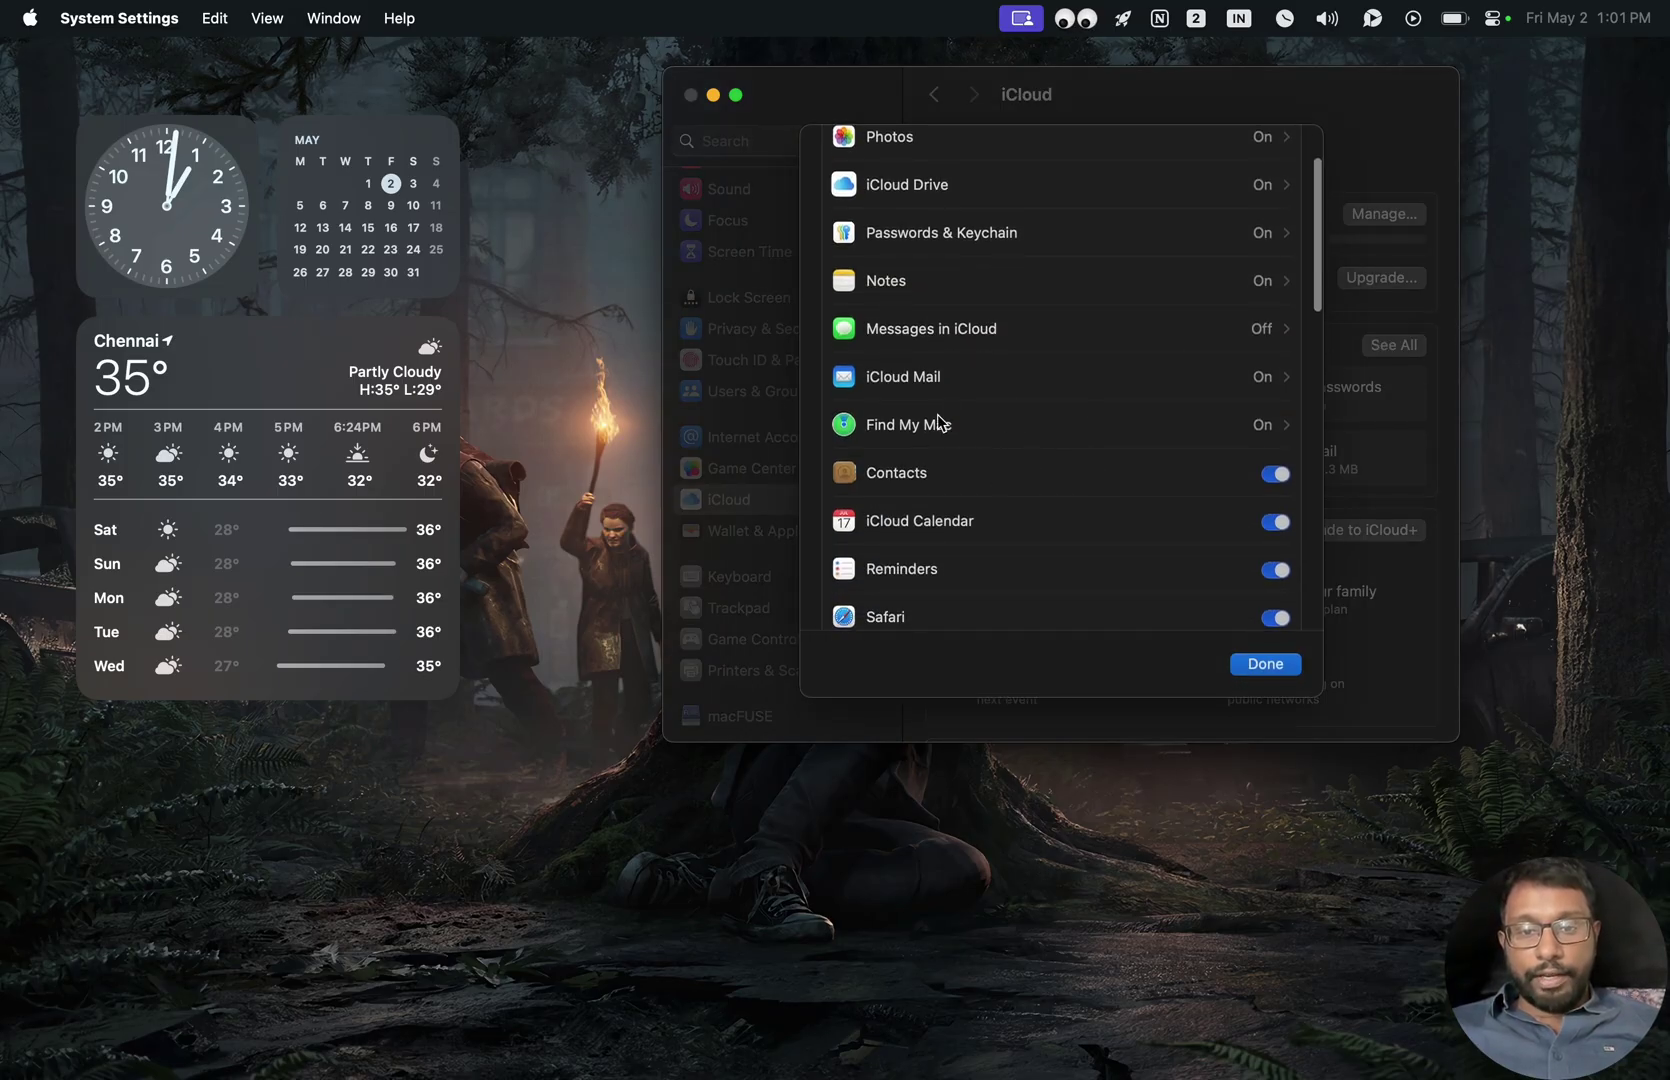
Step: Turn Find My Mac off, approving with the Apple Account and user passwords
left_click(1260, 429)
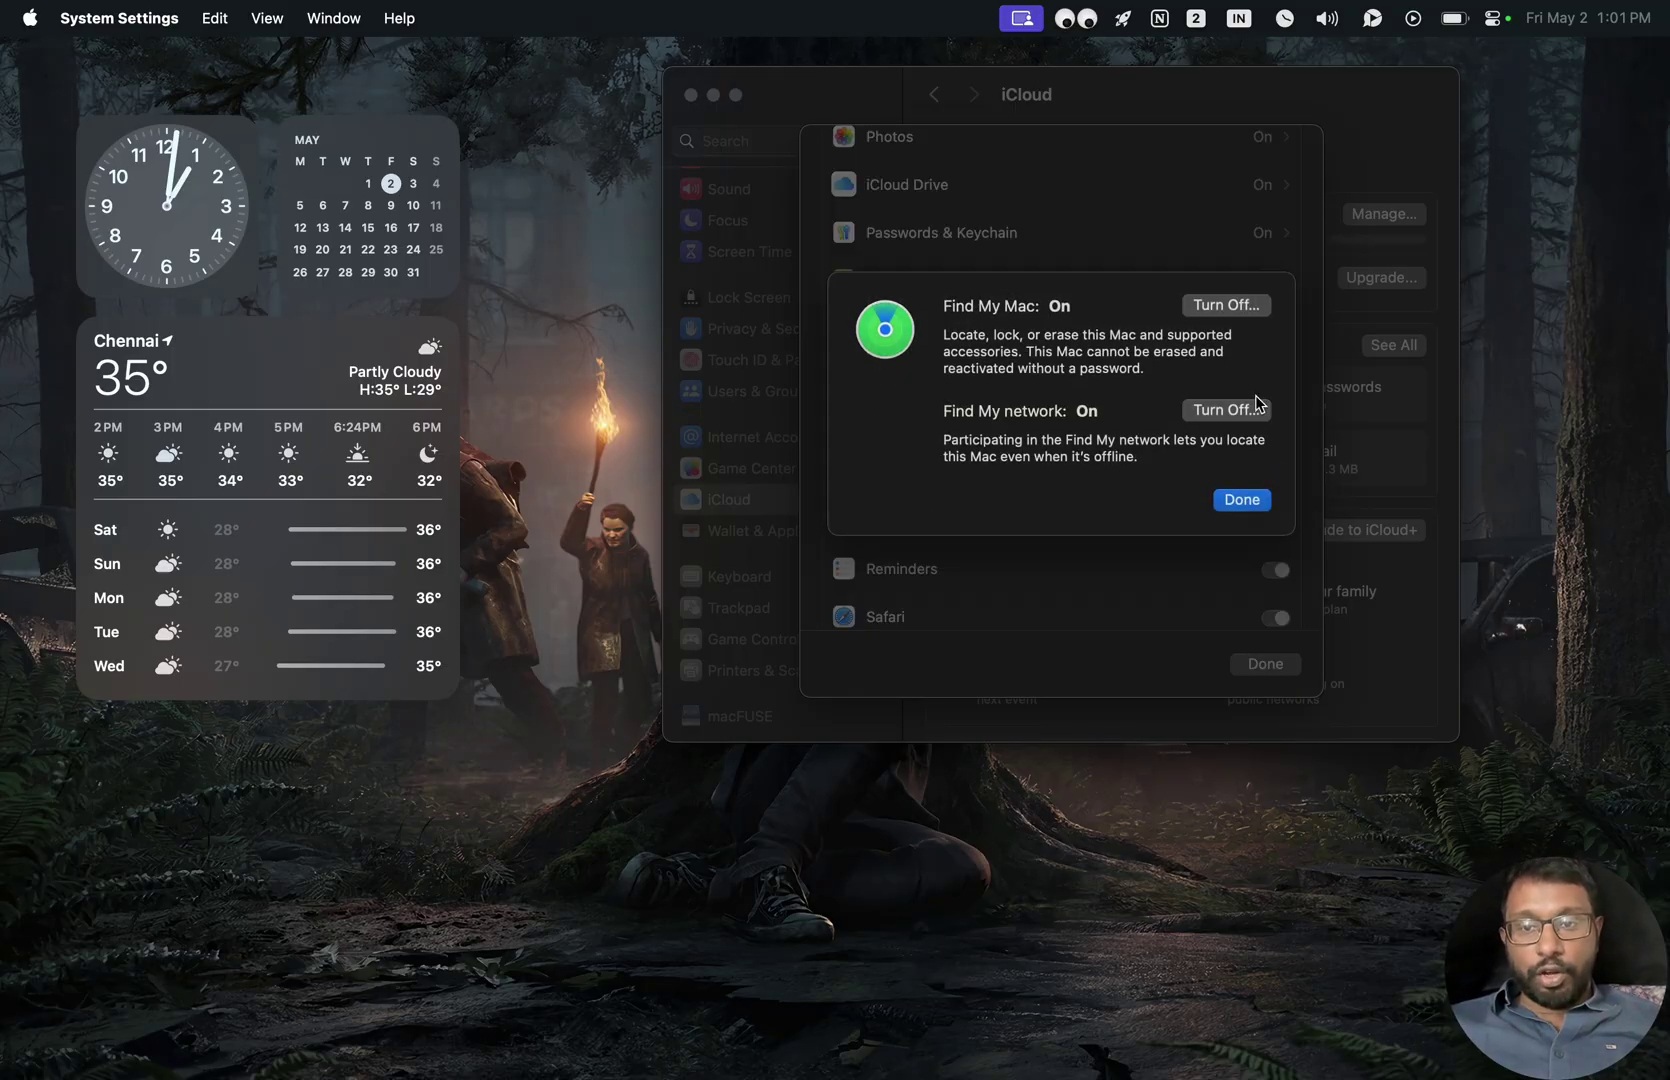
left_click(1225, 311)
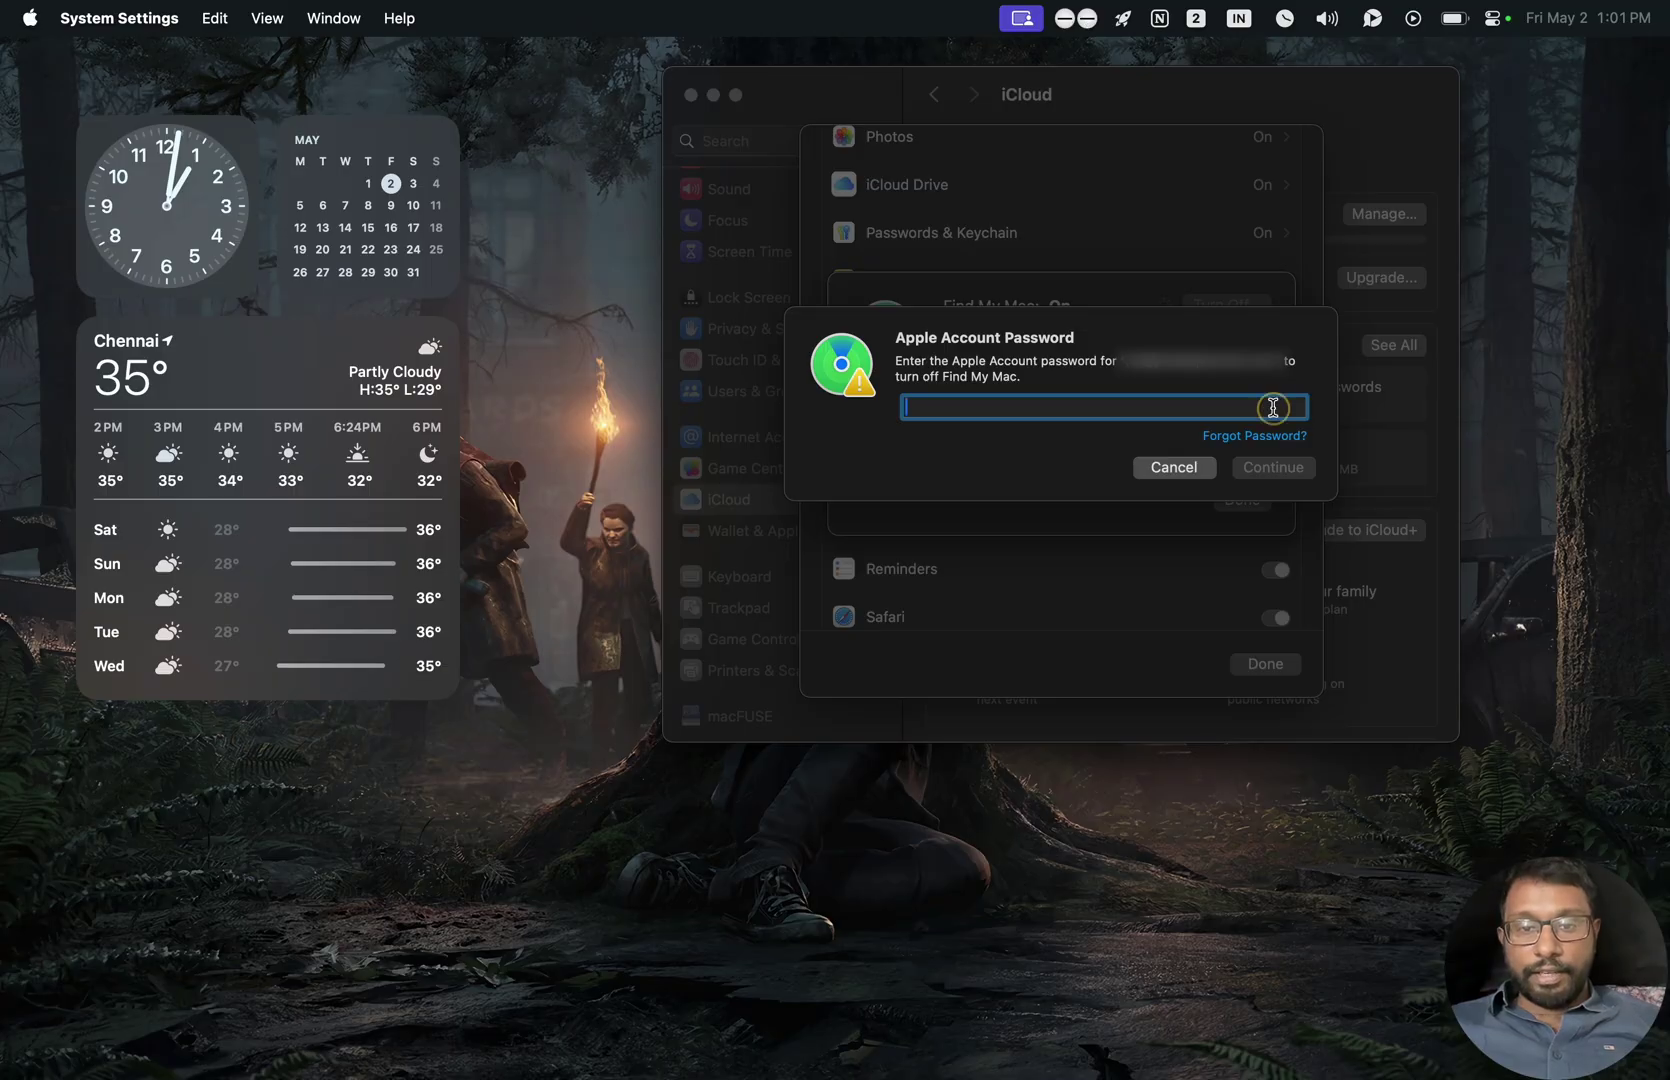
type("•••")
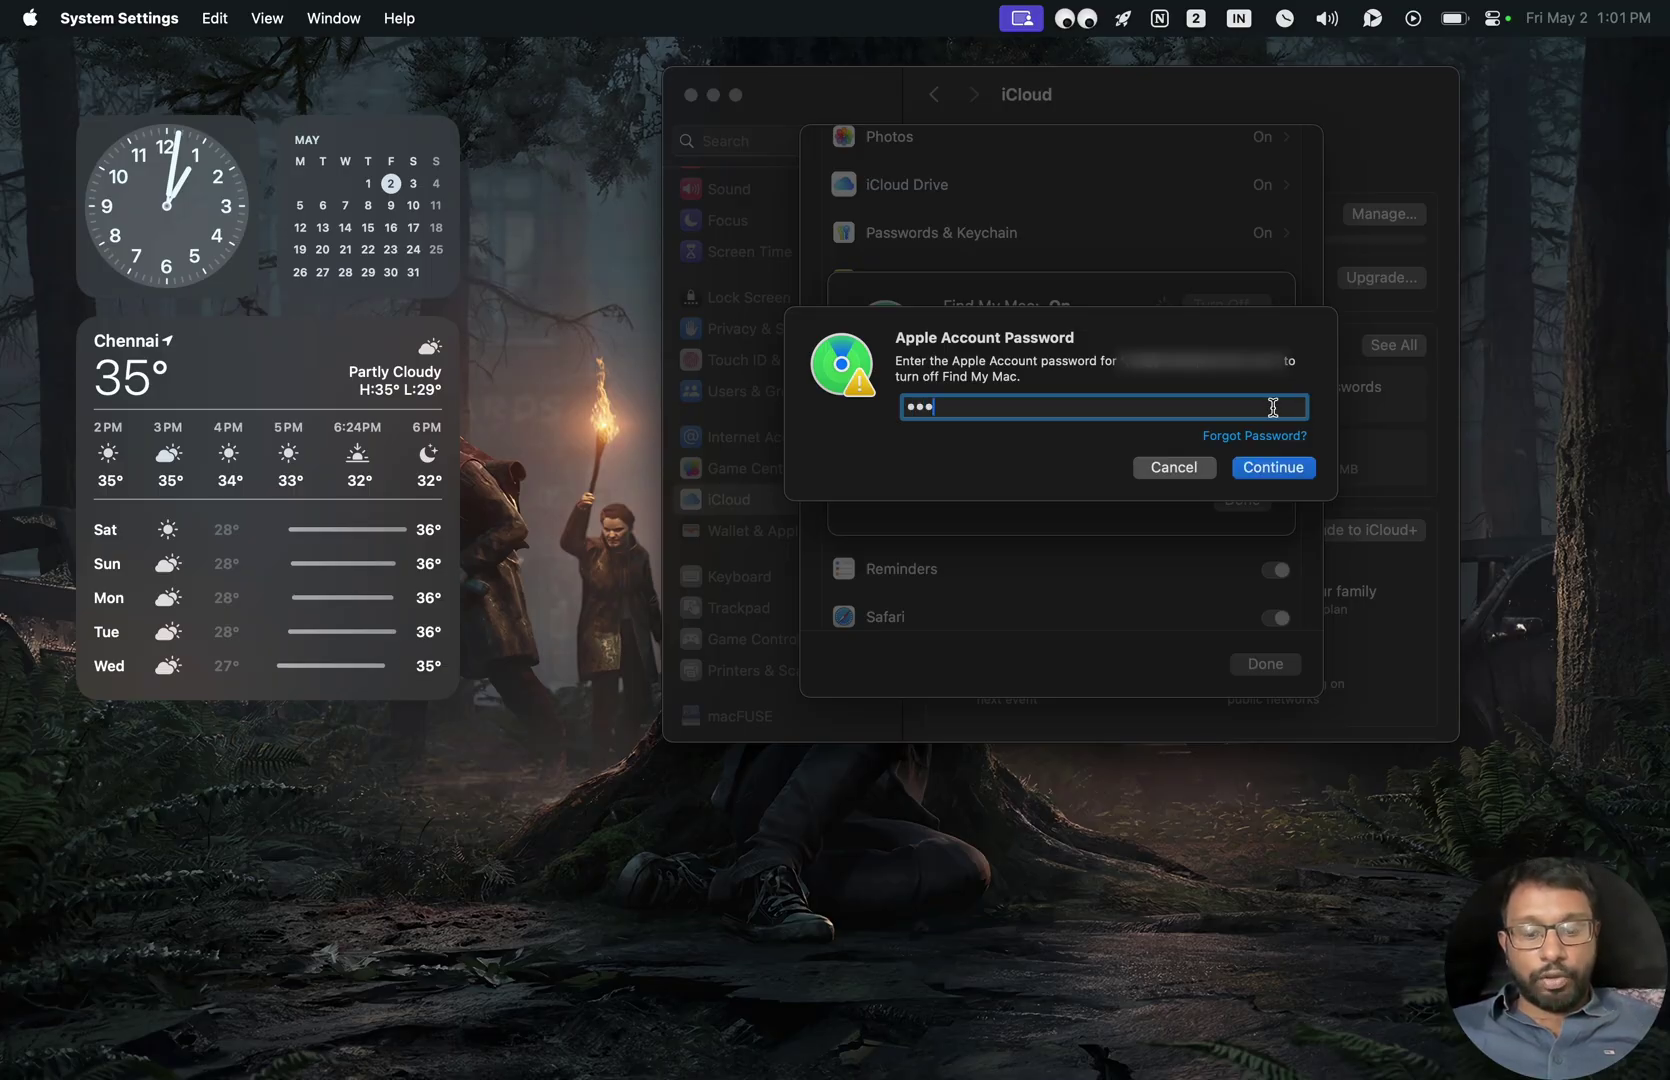
type("••••••••")
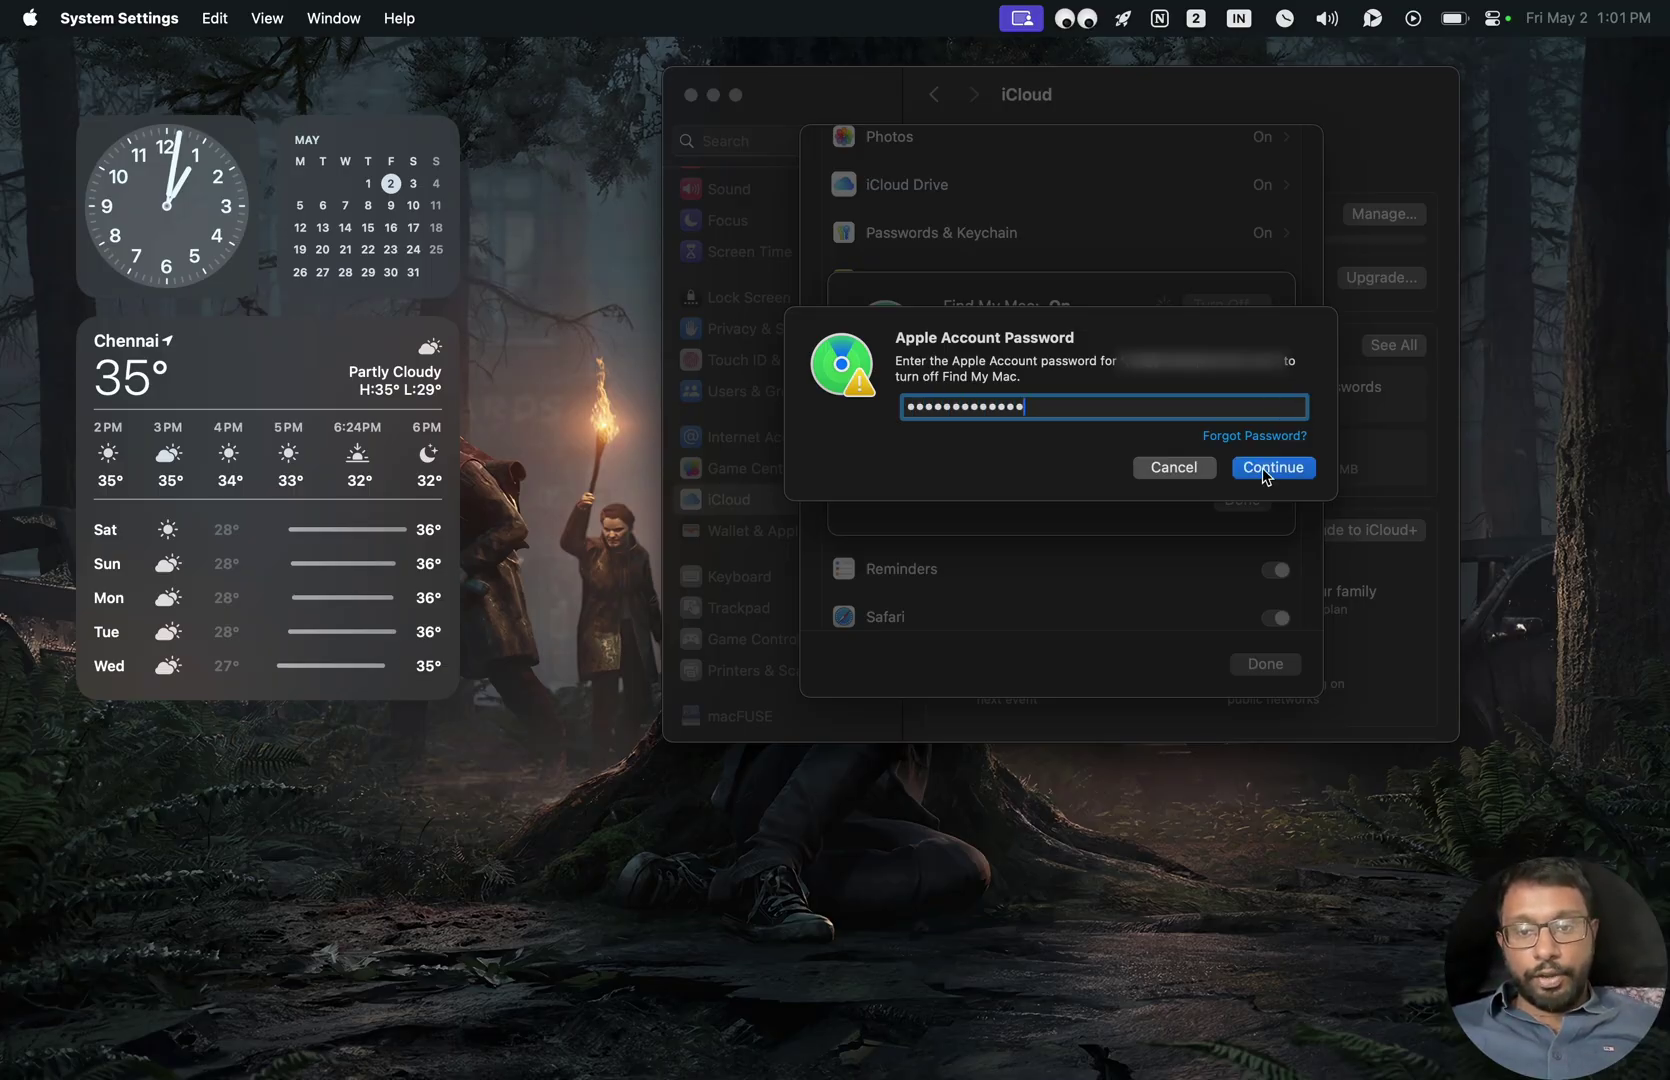
left_click(1264, 472)
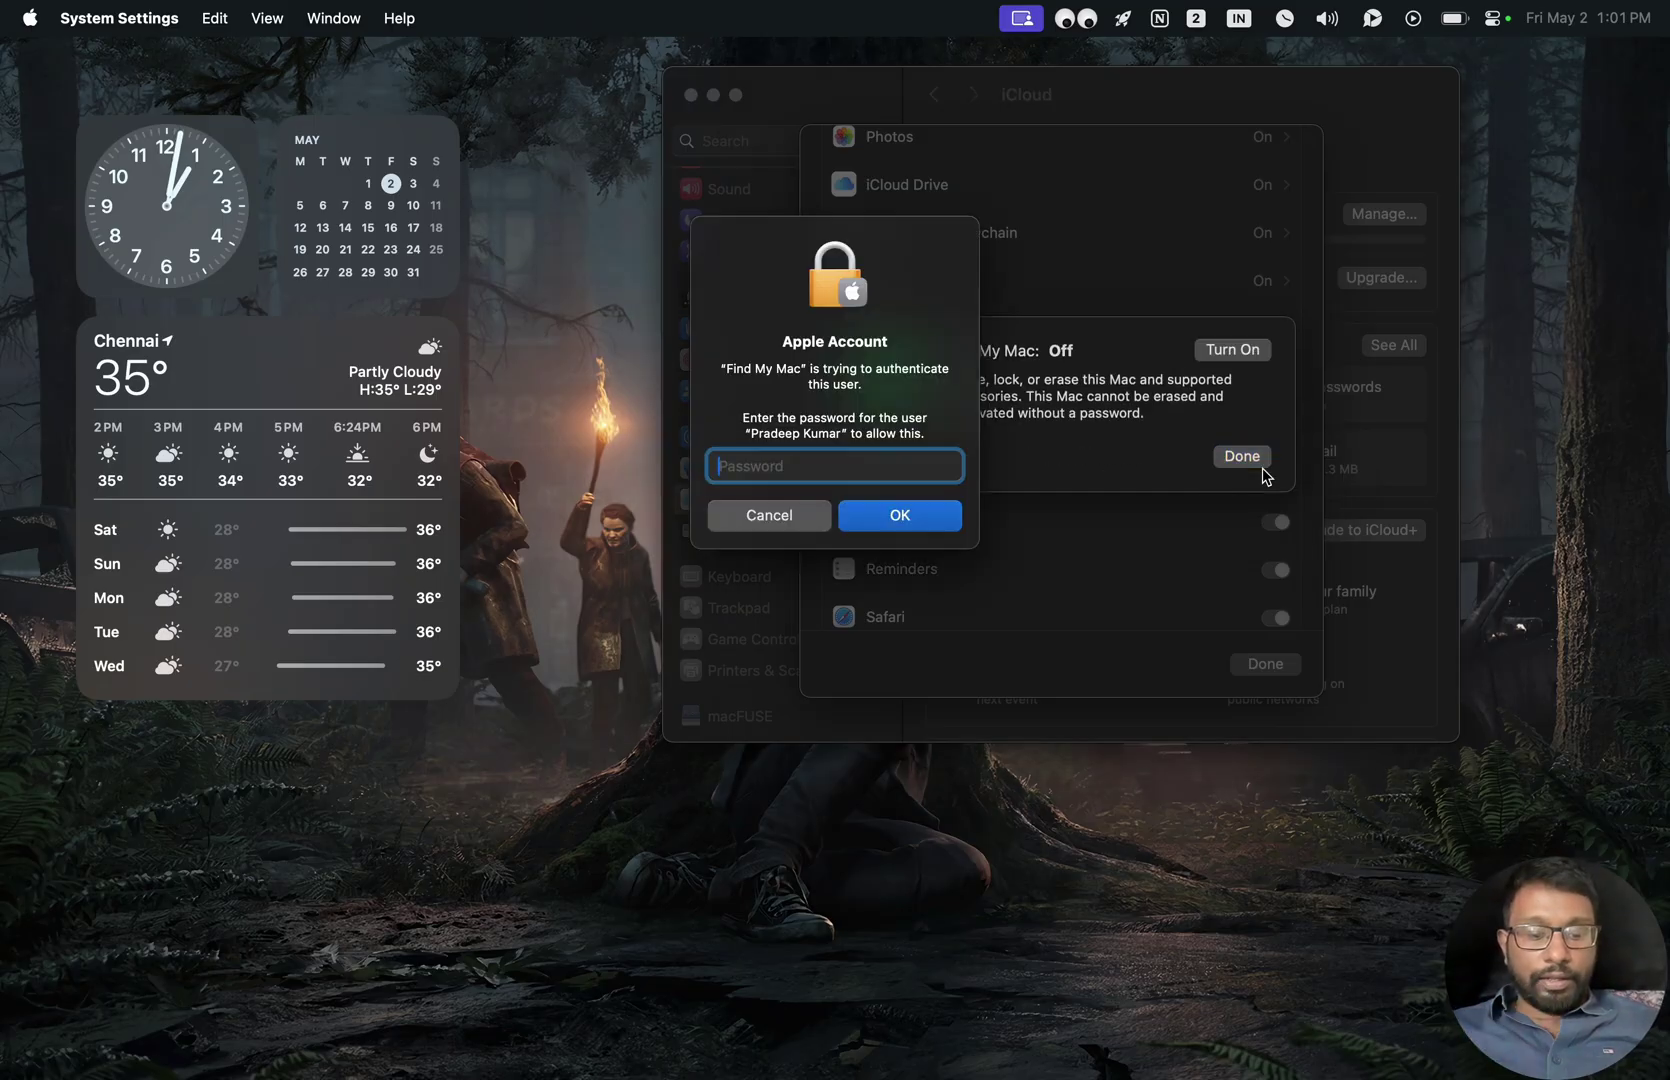
type("****")
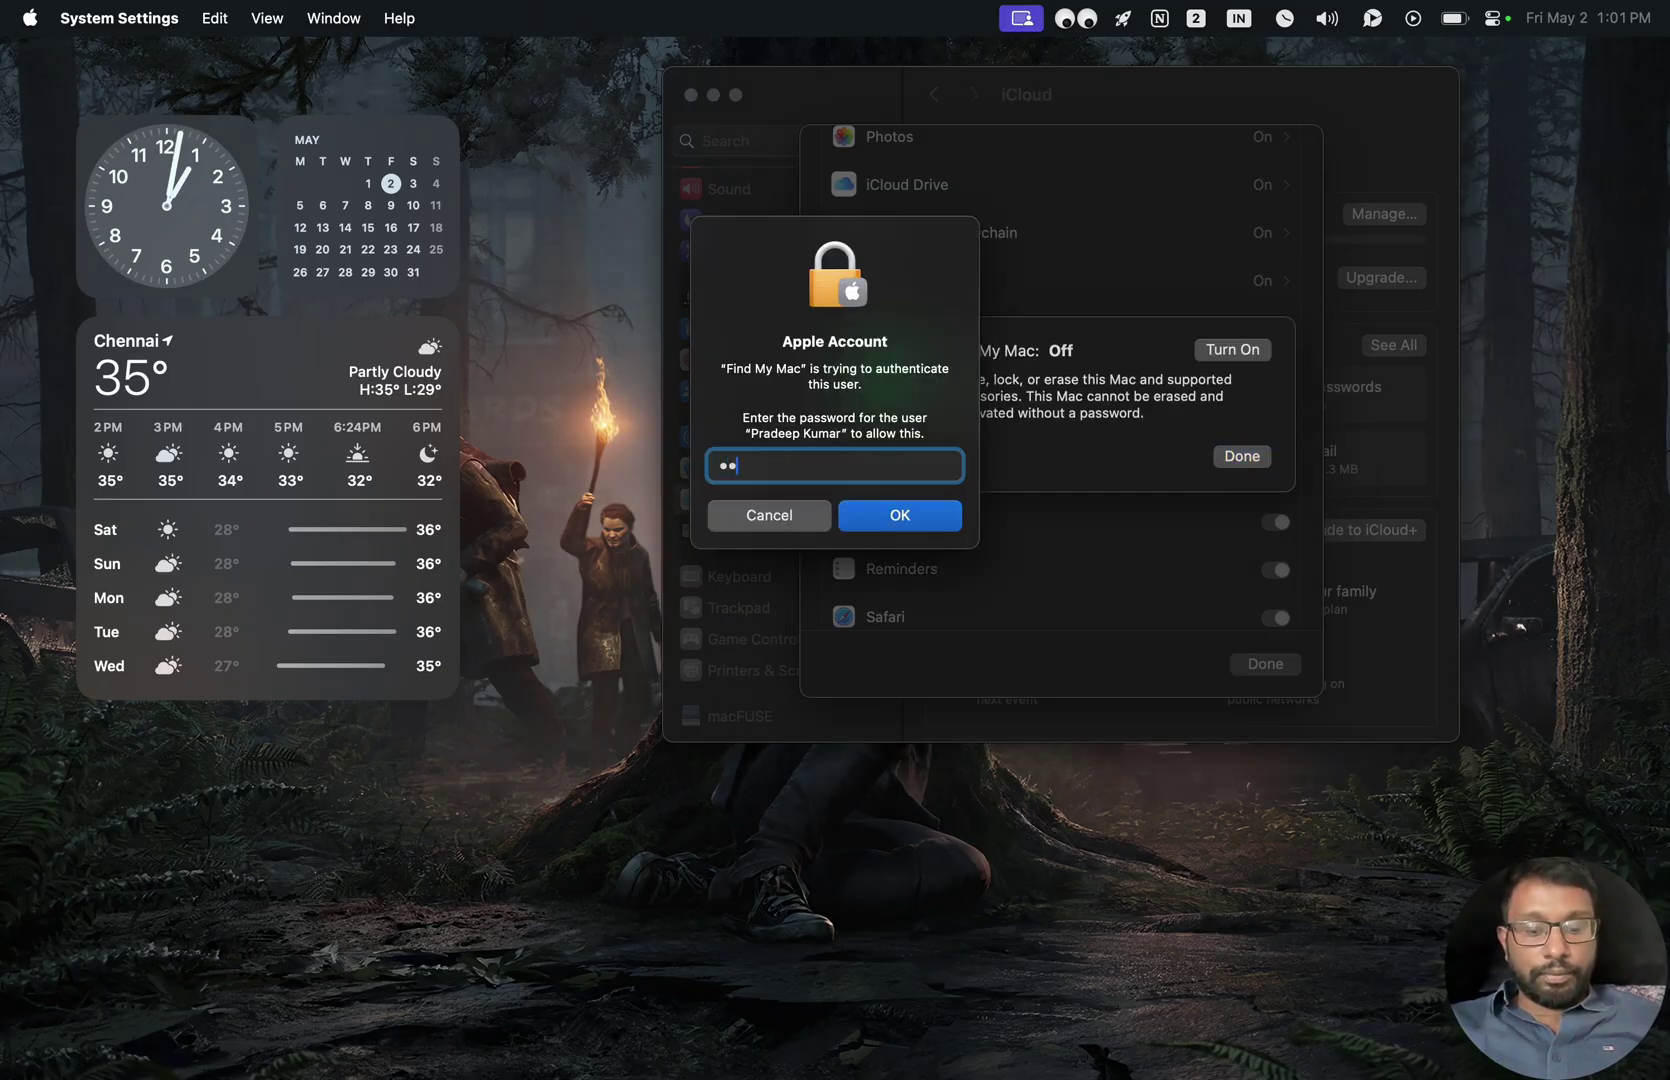
key("Return")
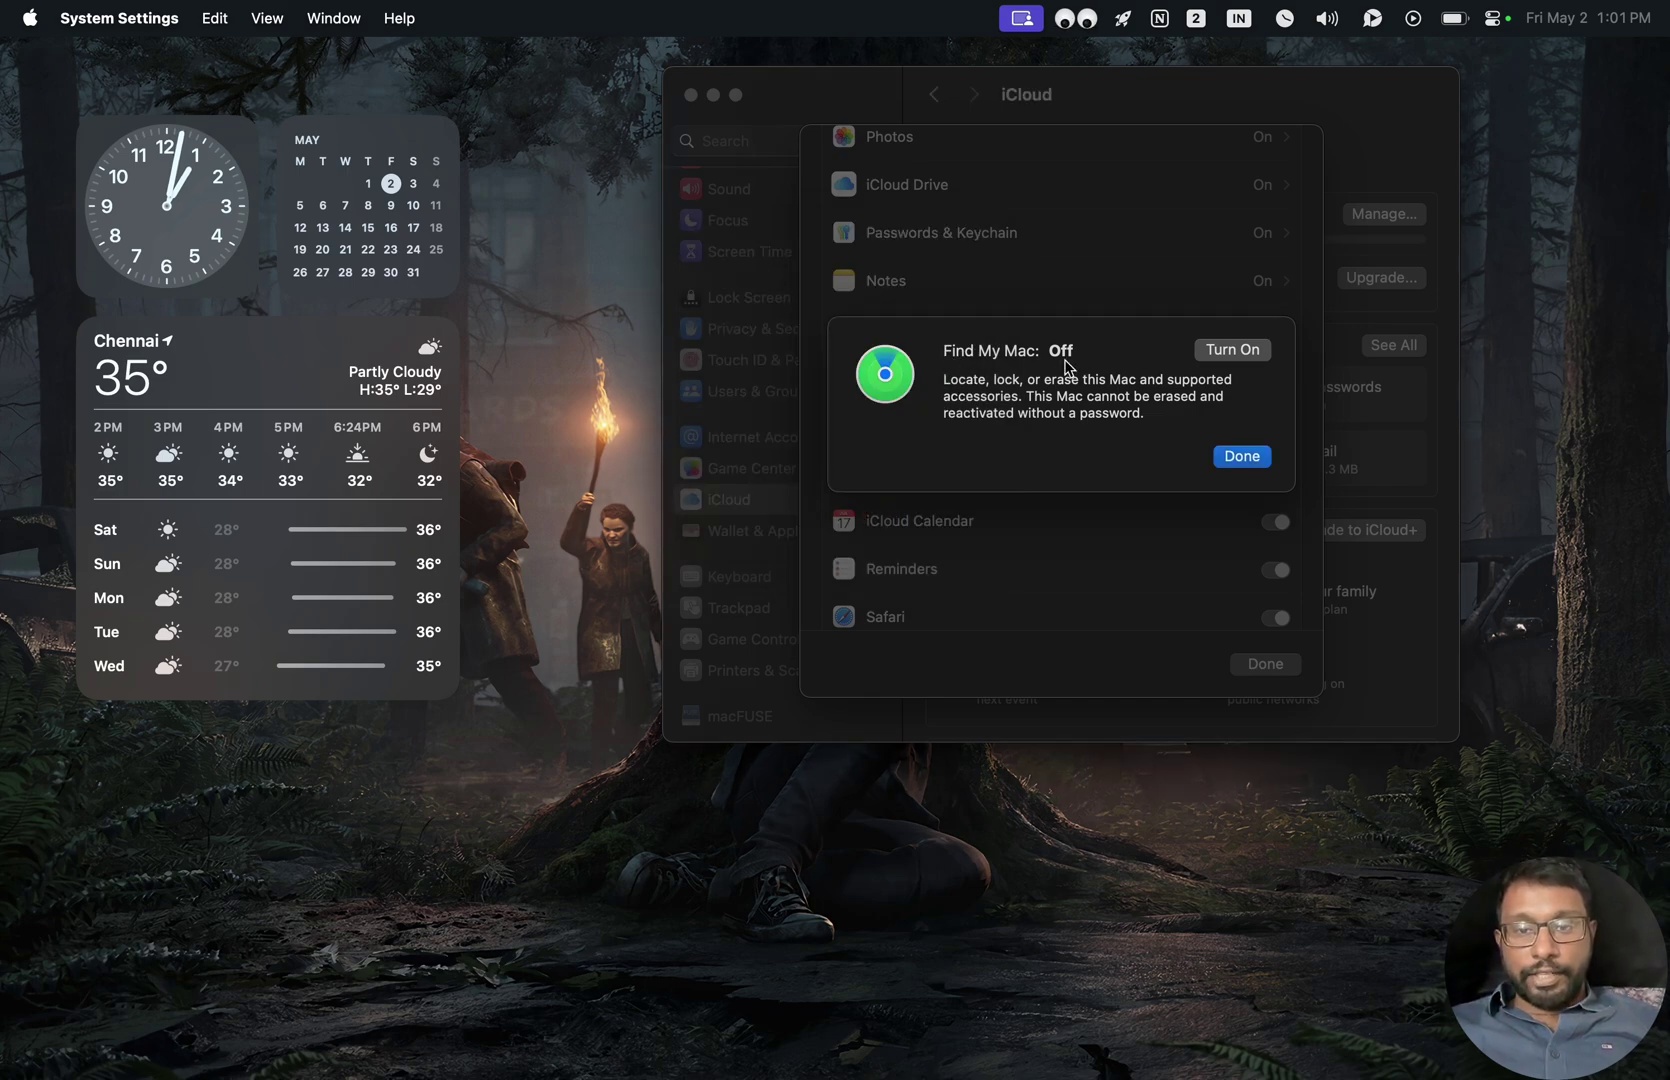
left_click(1230, 458)
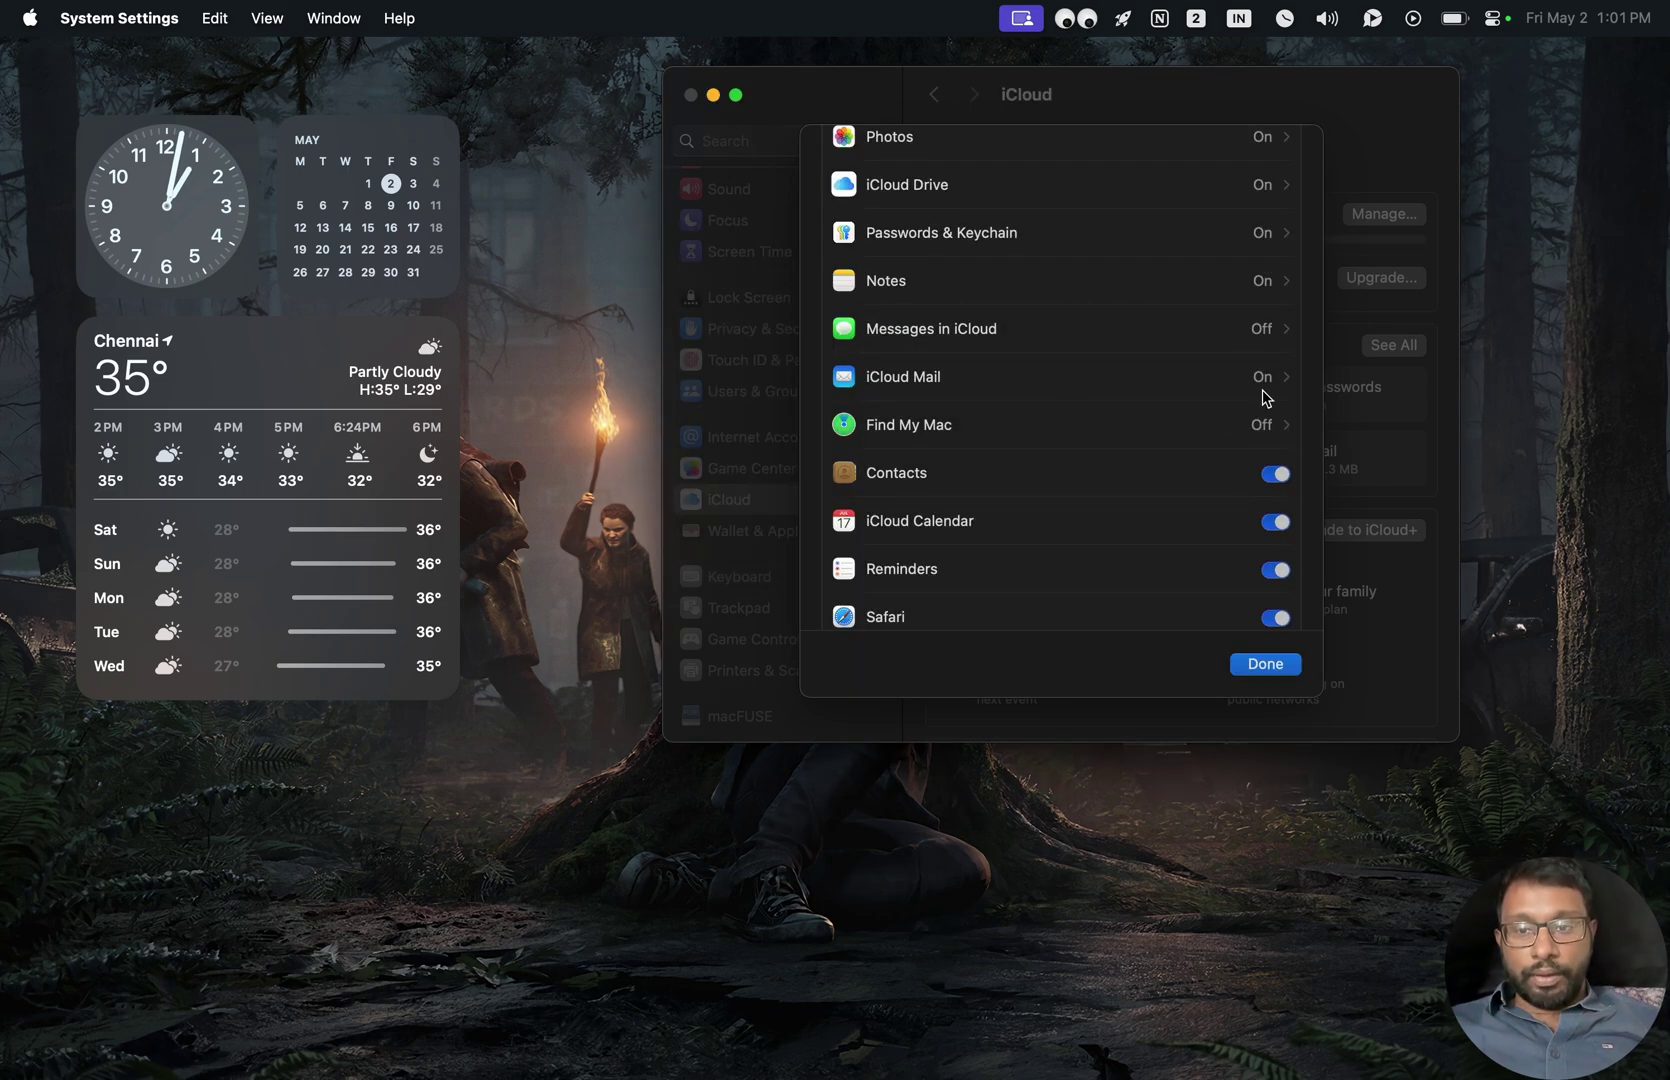
Step: Reopen the System Report and highlight Activation Lock Status now reading Disabled
left_click(1249, 431)
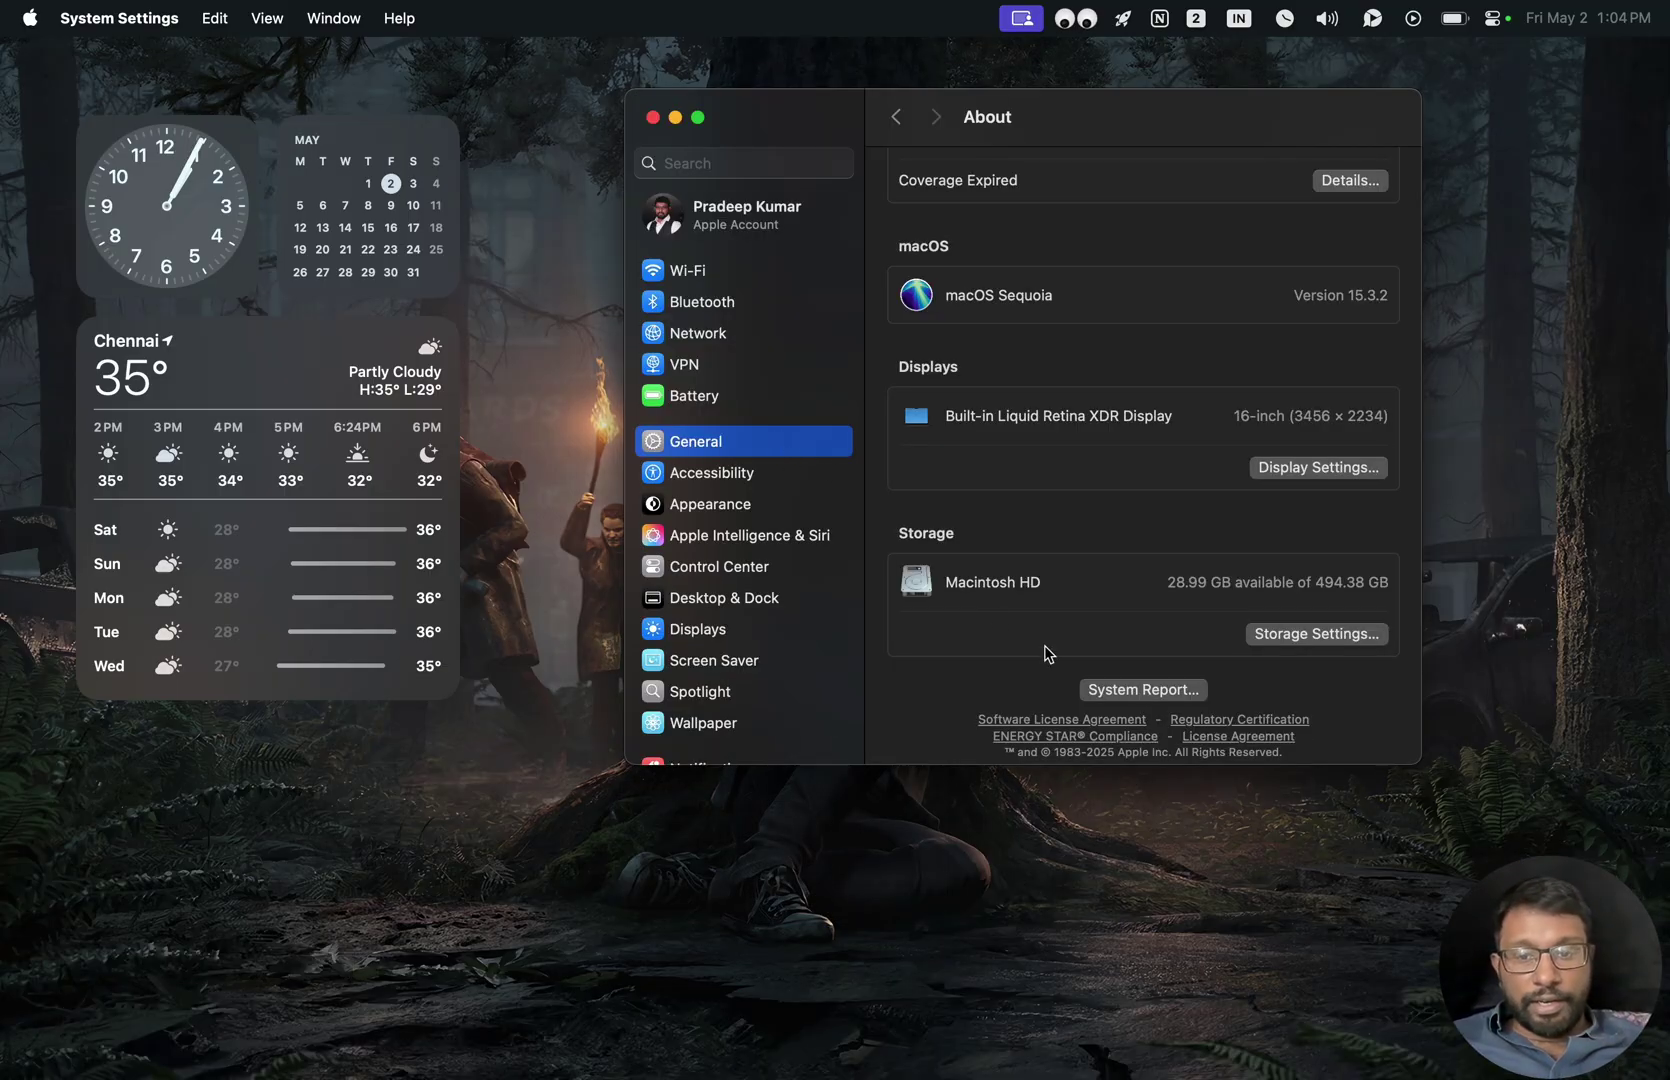
left_click(1143, 691)
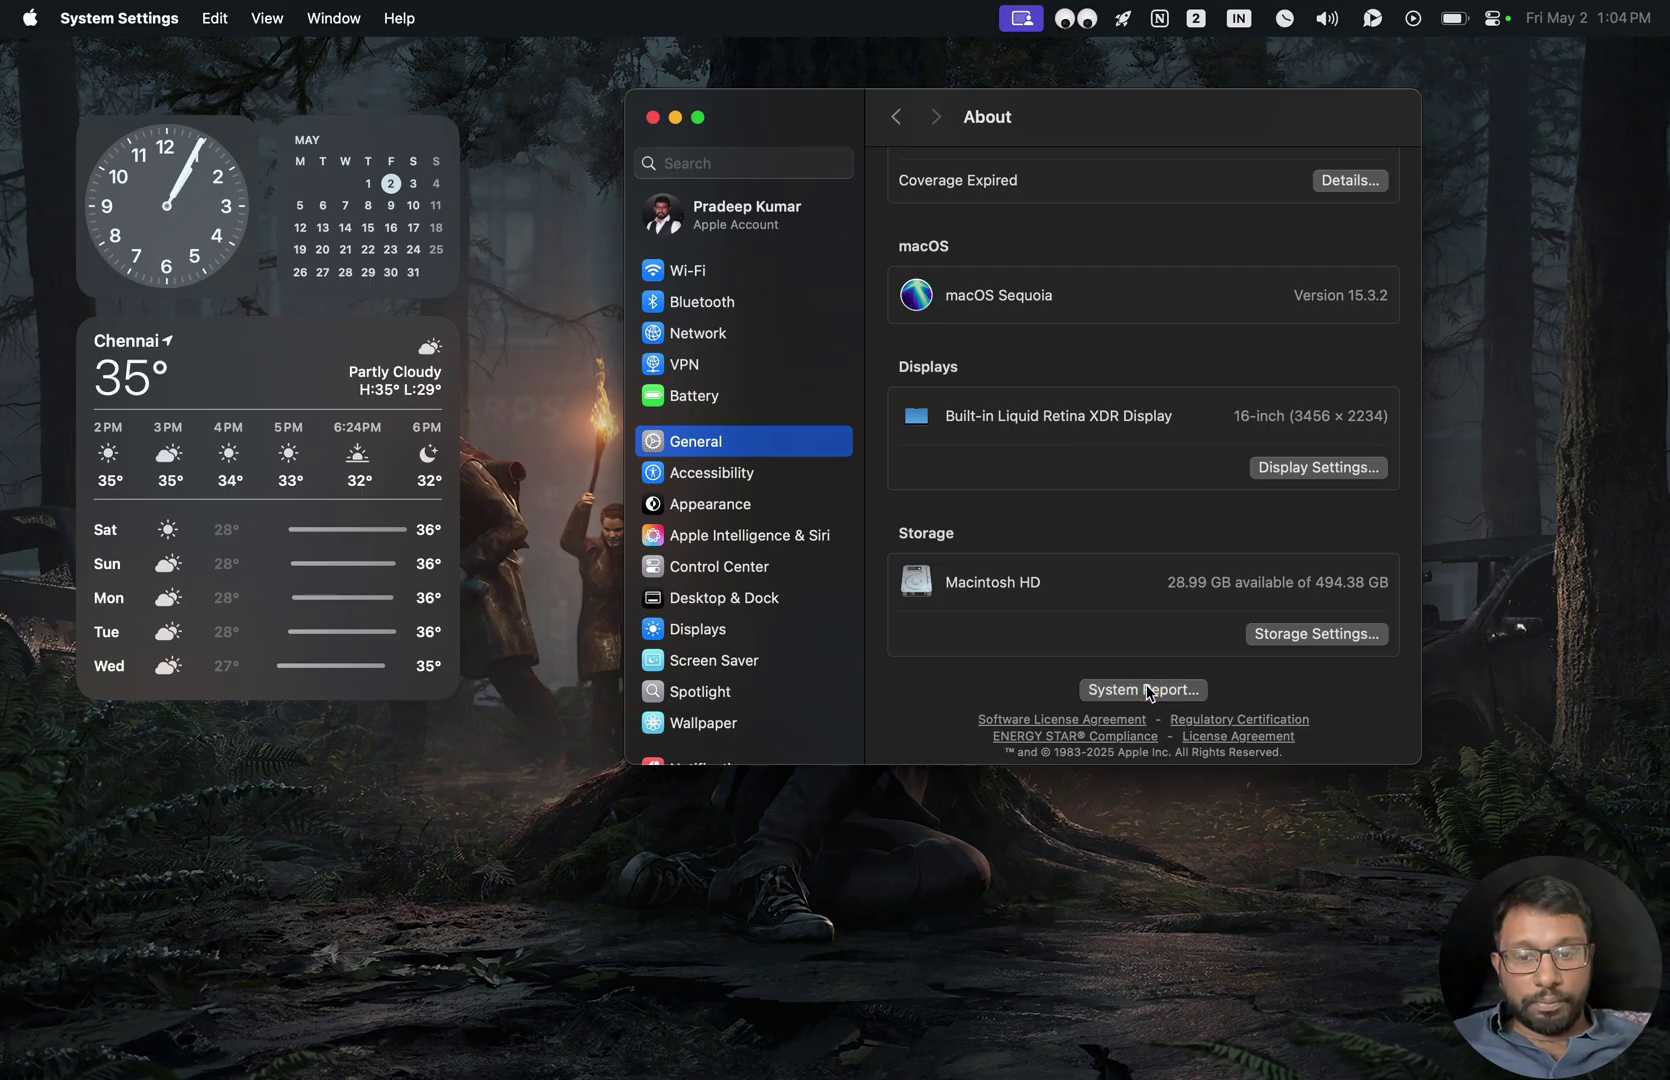
left_click_drag(258, 280, 483, 279)
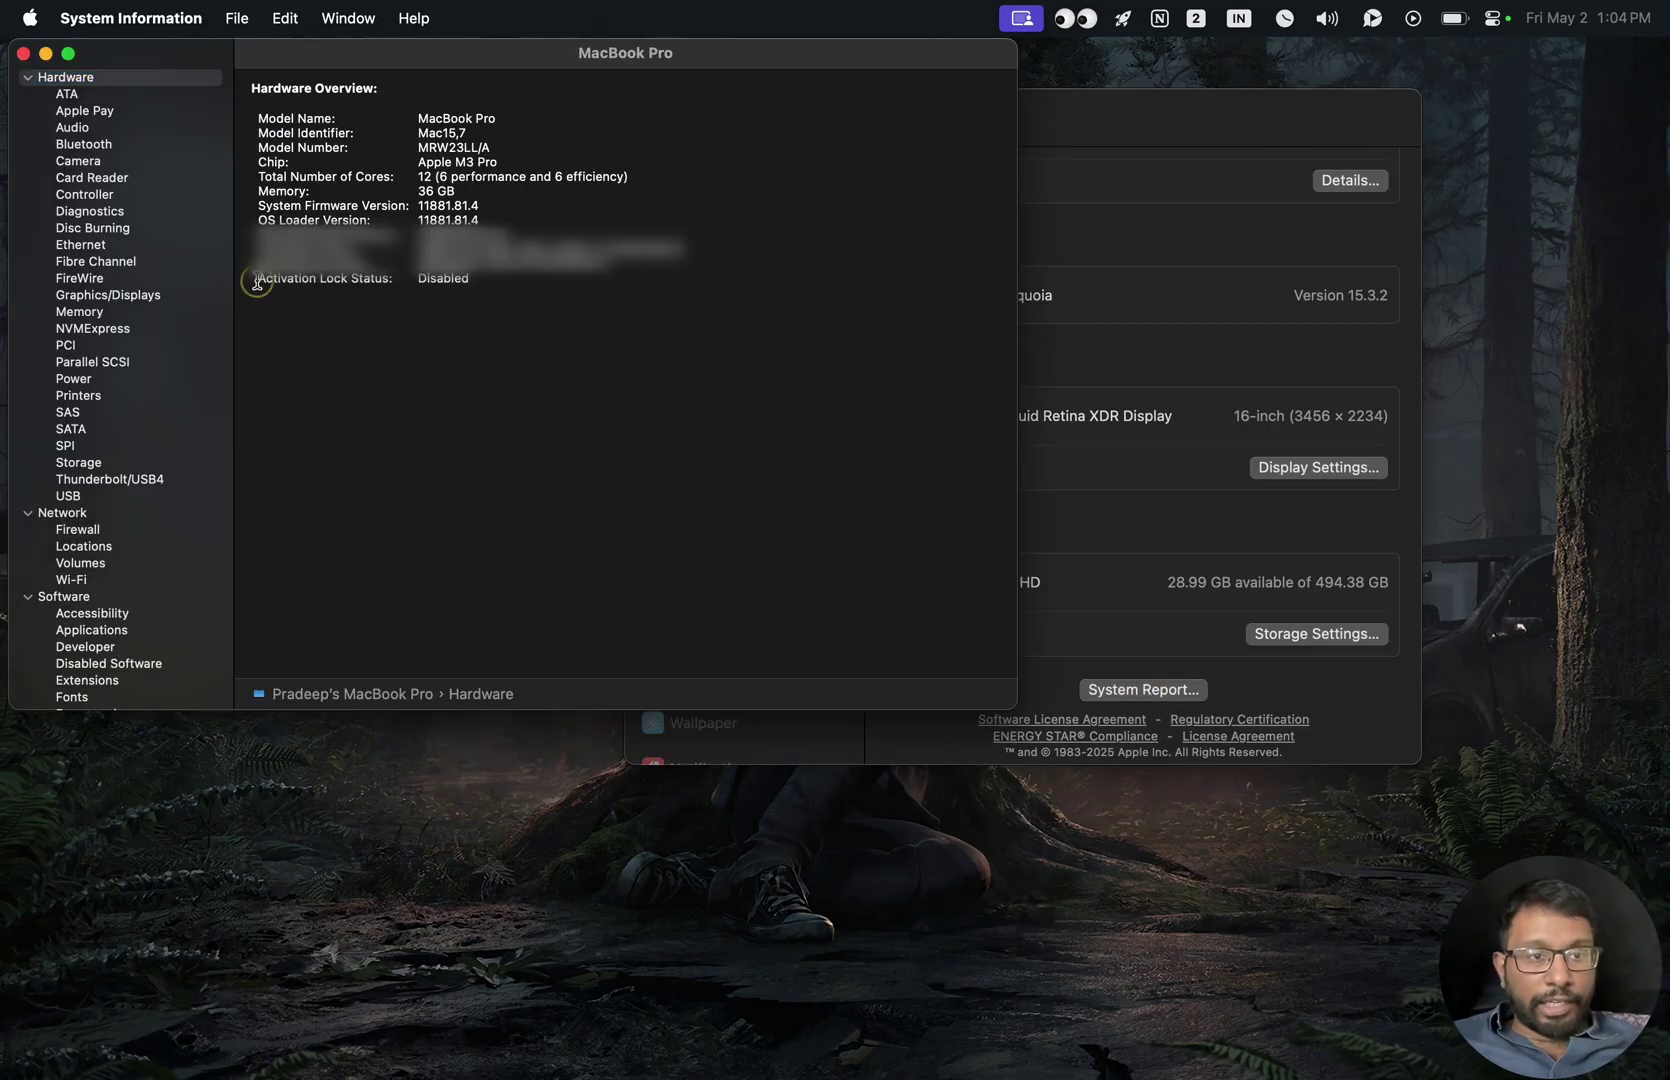
left_click(484, 348)
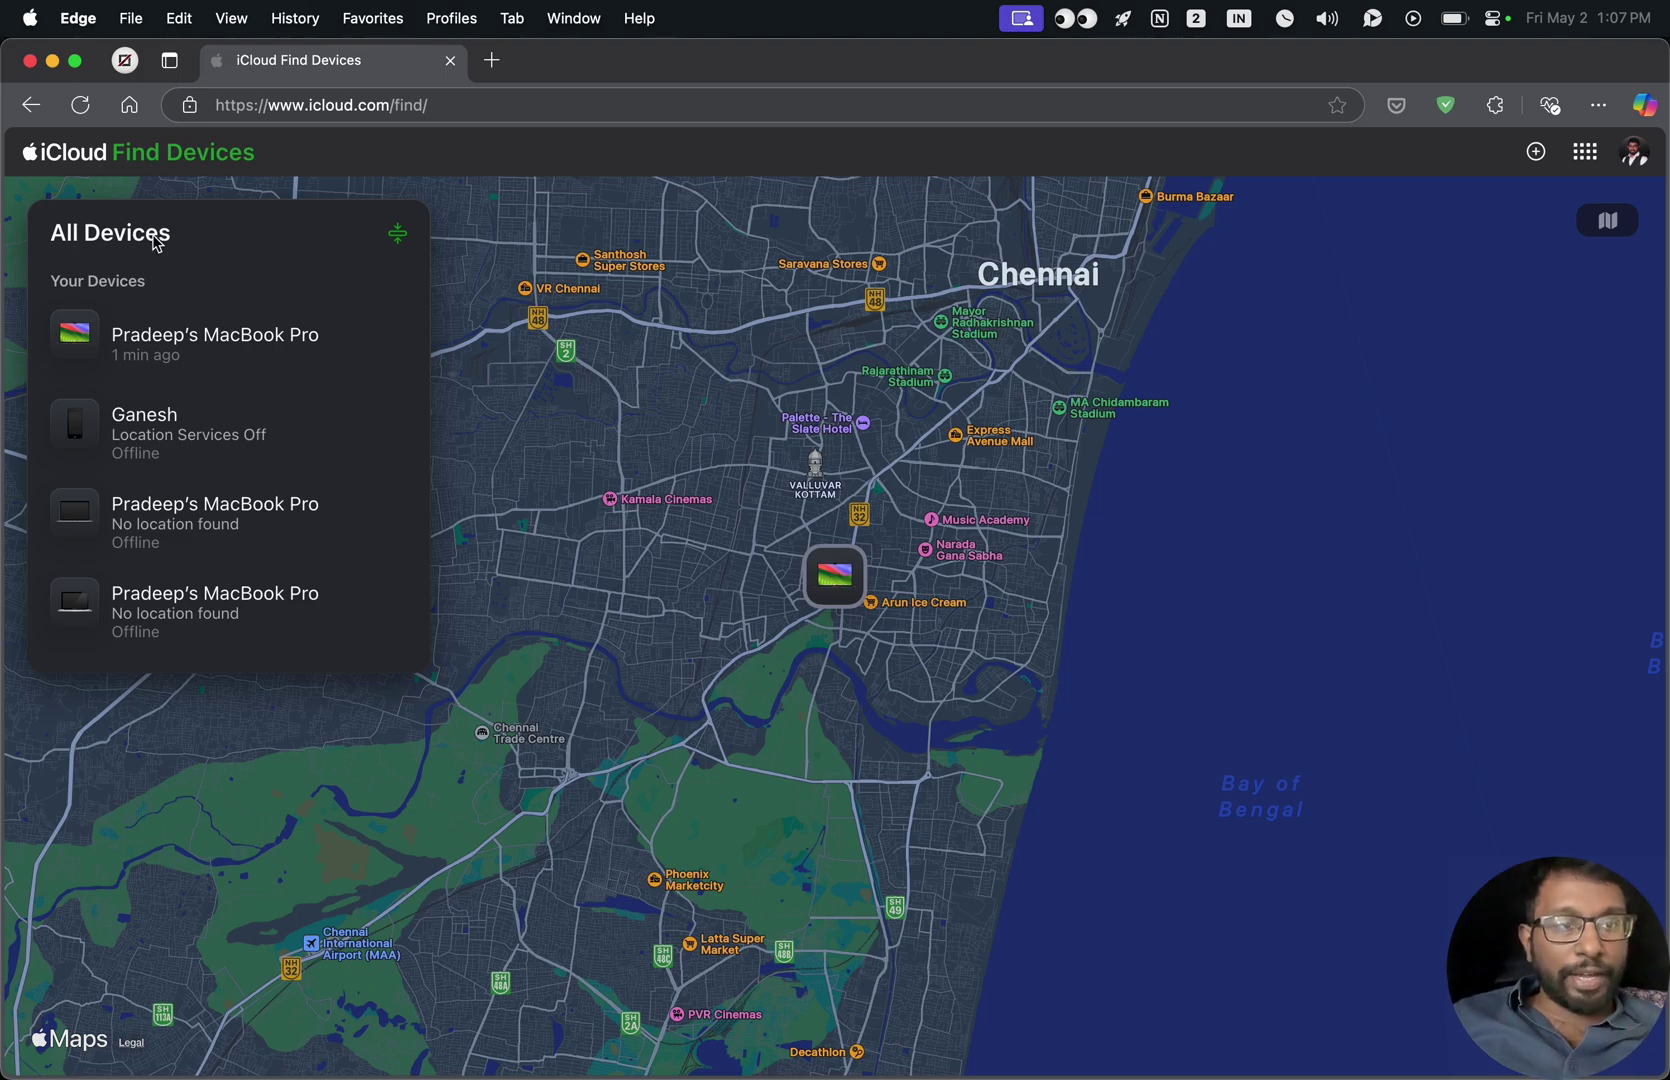
Step: Open the offline MacBook Pro entry in All Devices
left_click(185, 521)
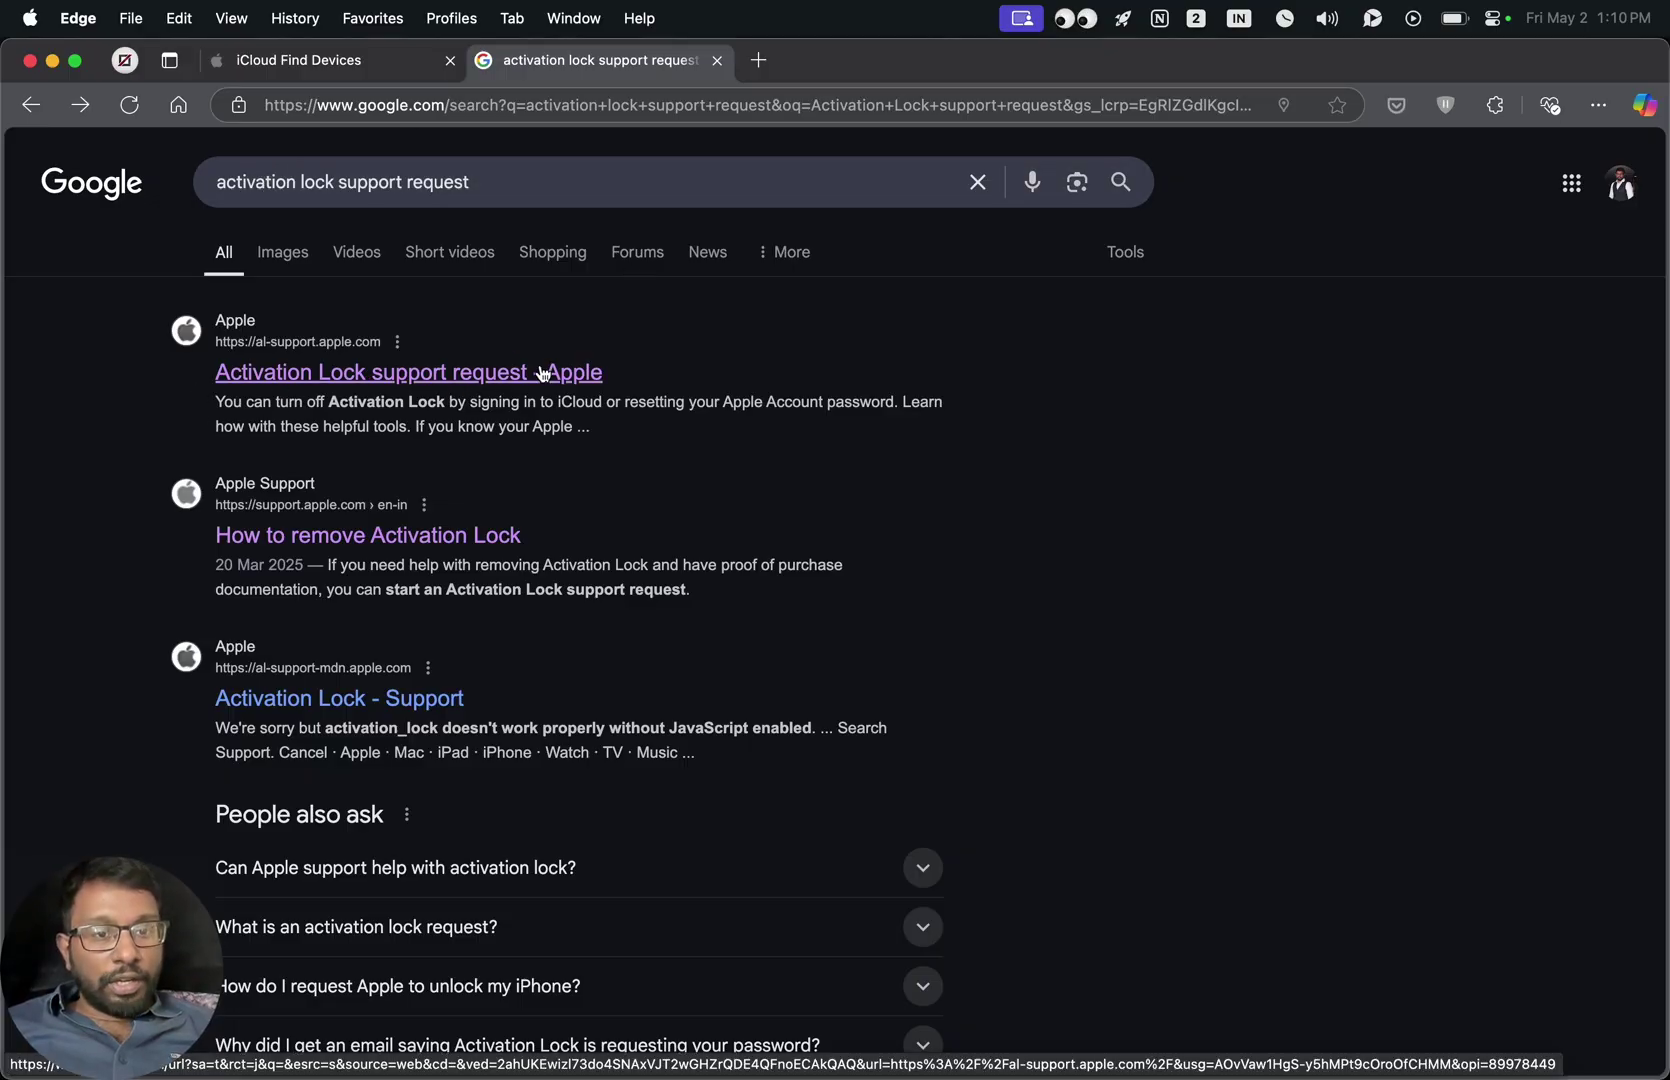
Step: Open Apple's Activation Lock support page, choose a personally owned device, and accept the Terms of Use
left_click(390, 375)
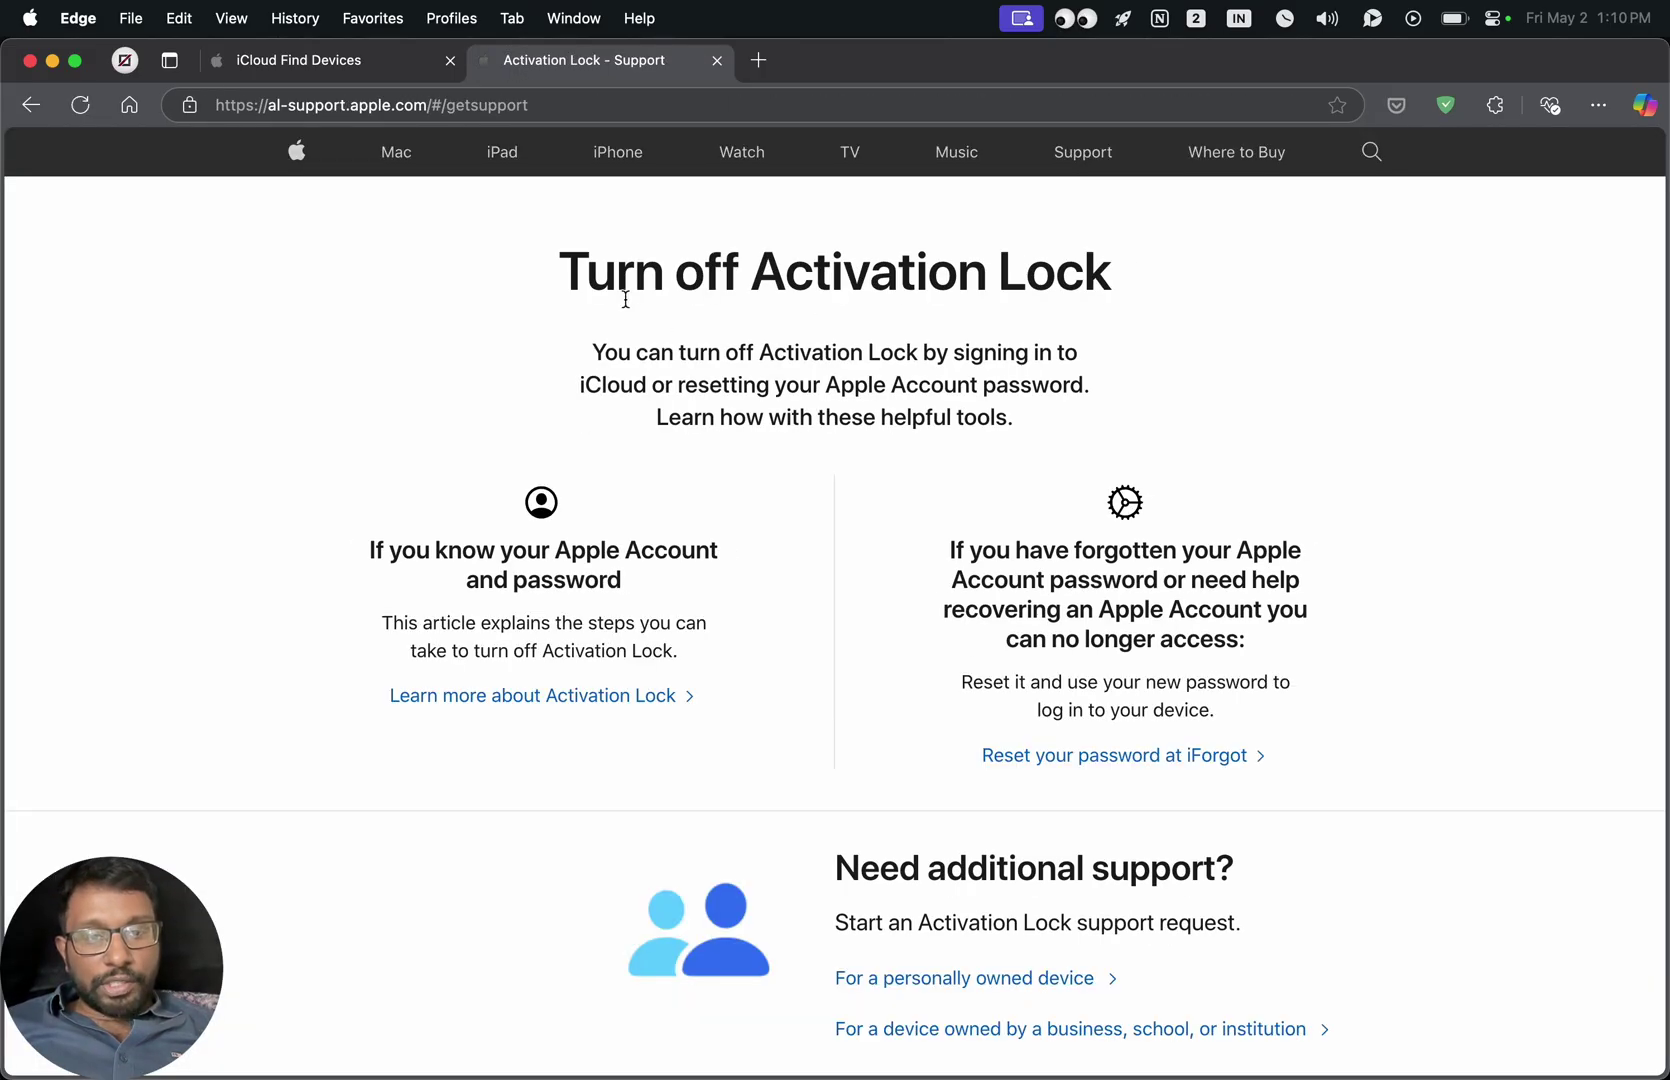
left_click_drag(562, 271, 1107, 272)
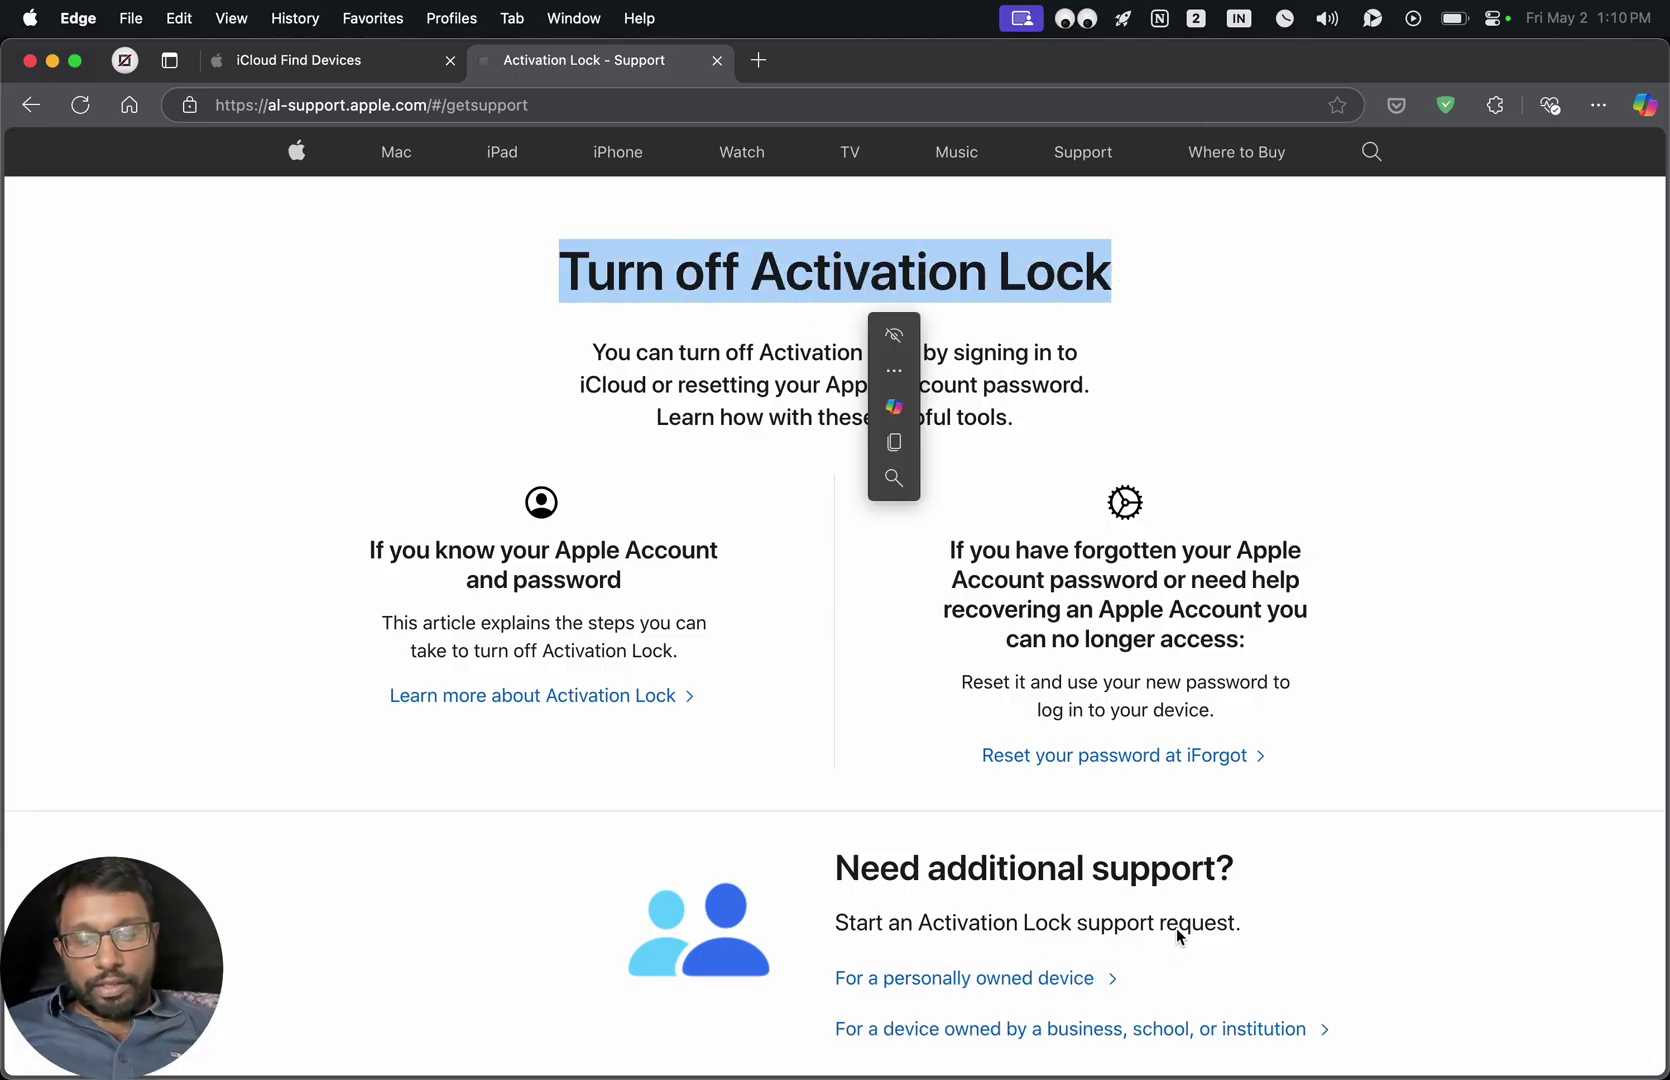
left_click(1006, 982)
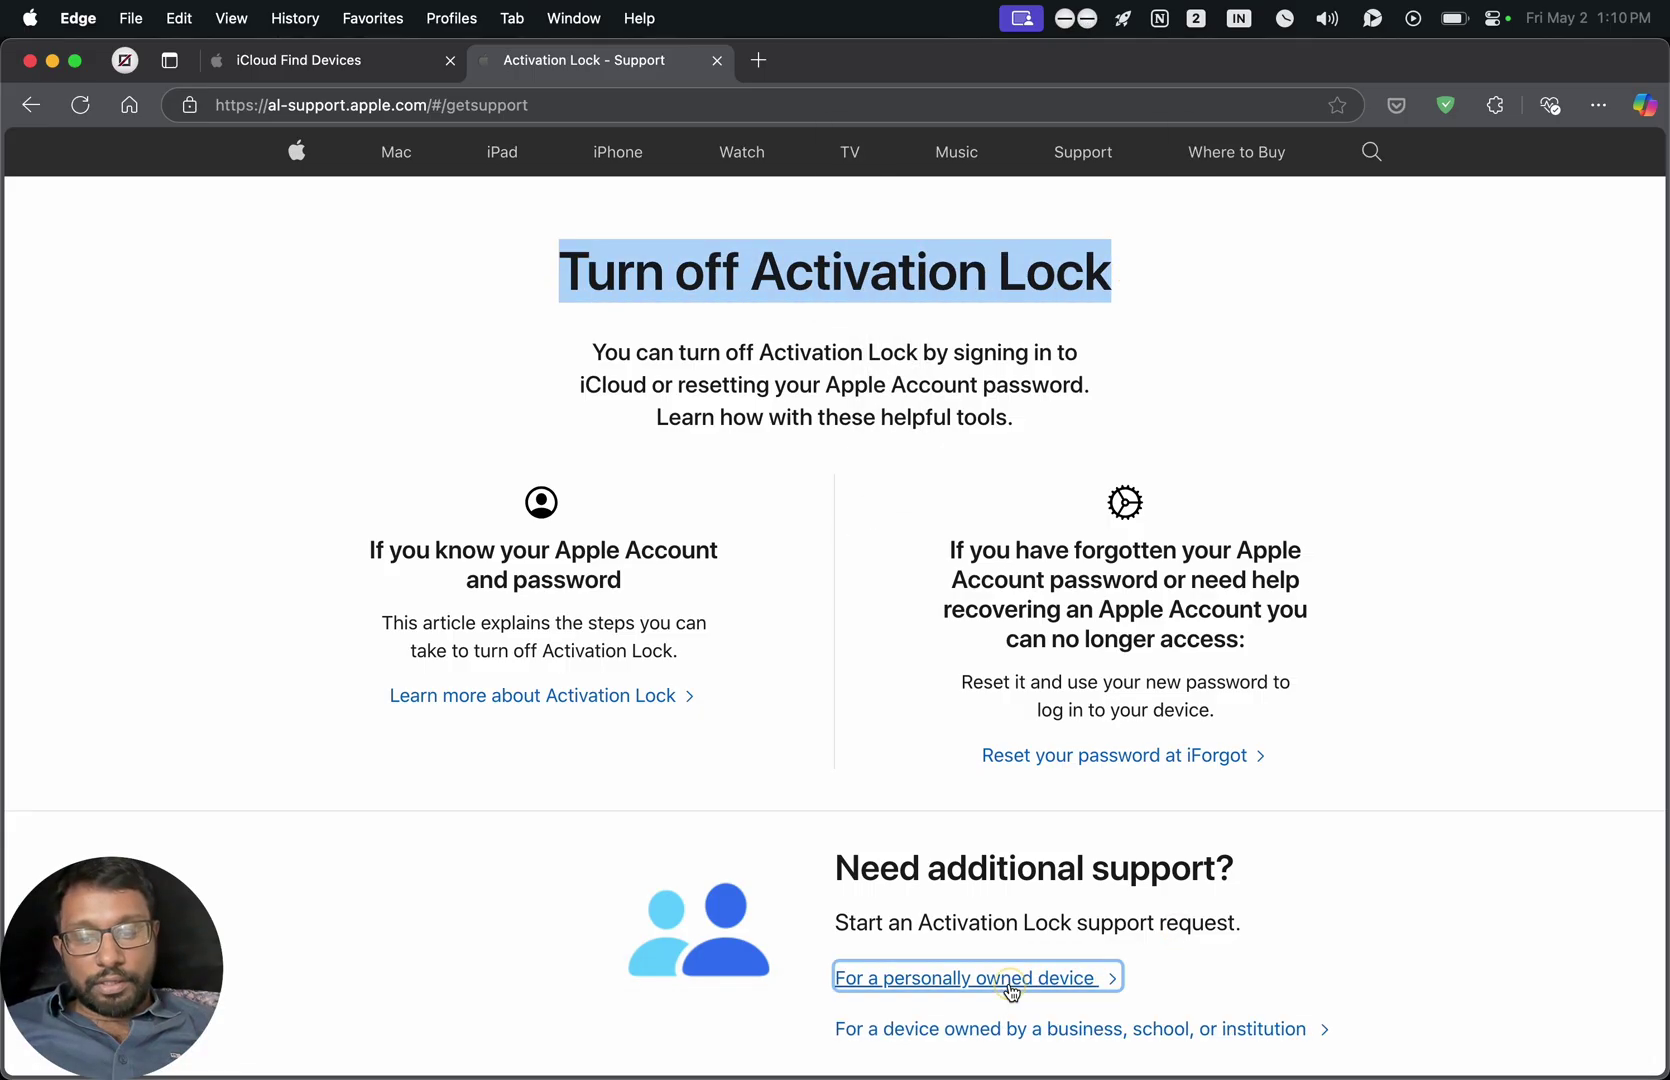
scroll(790, 391, "down", 2)
scroll(789, 392, "down", 2)
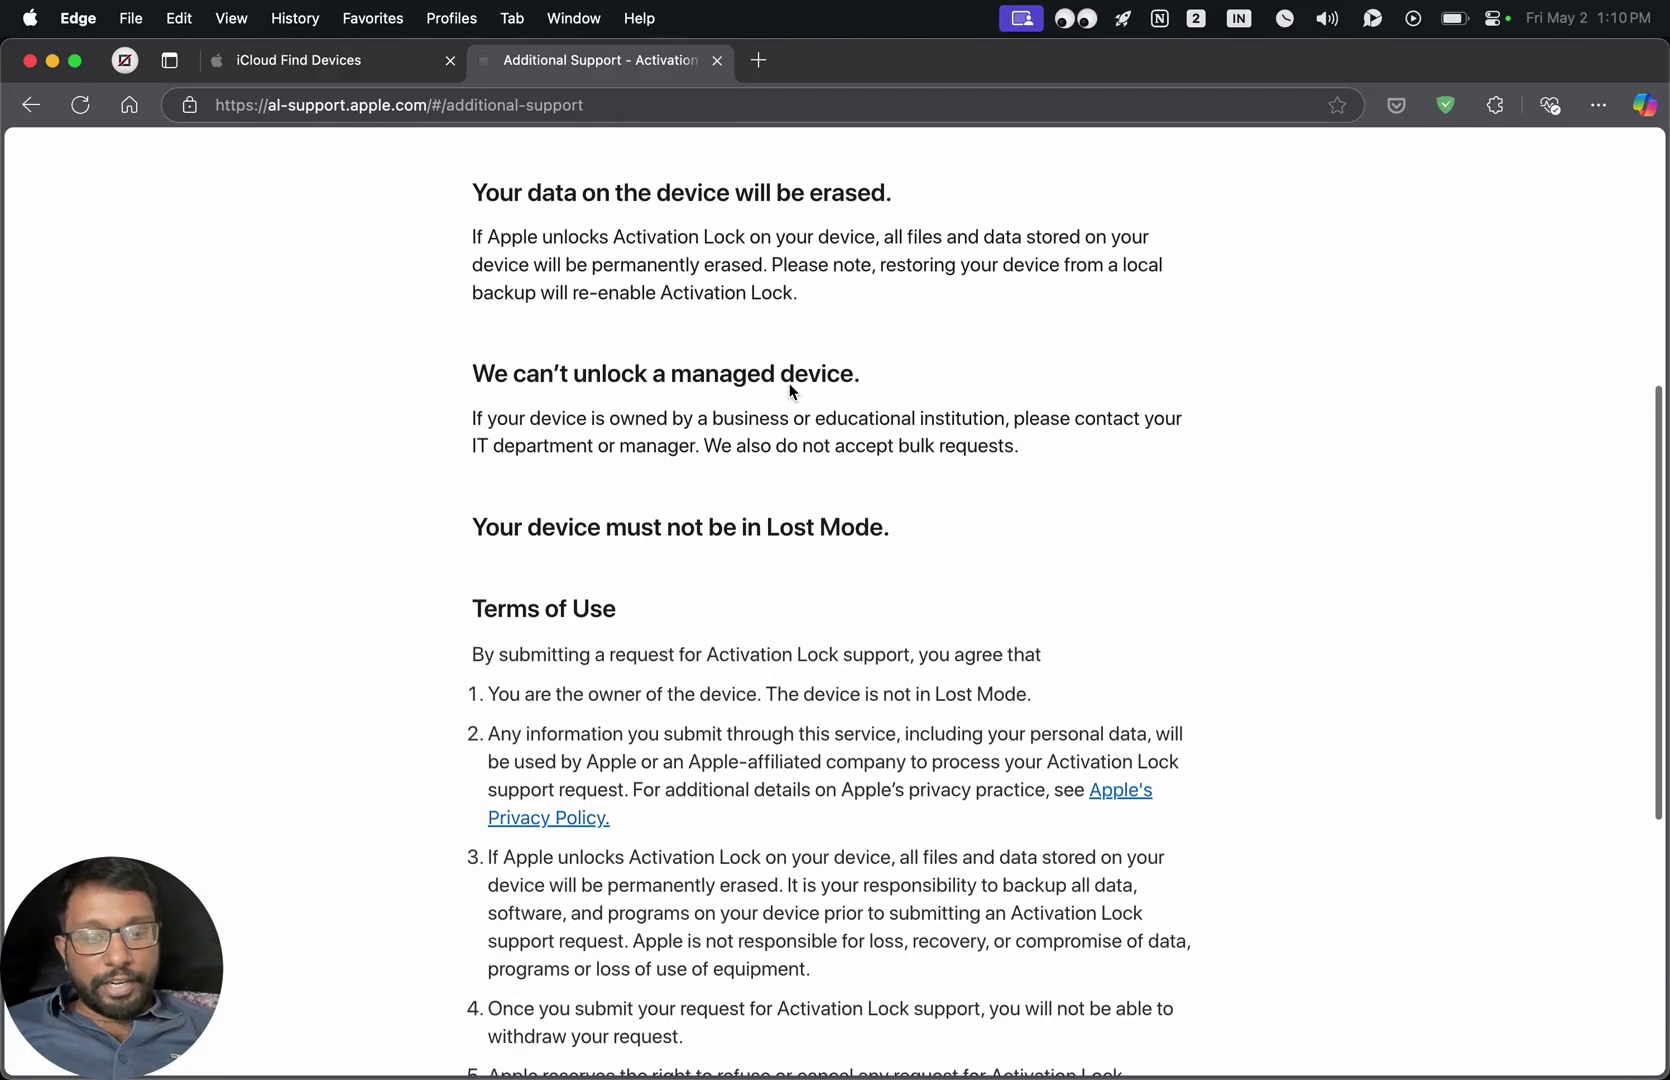
scroll(789, 392, "down", 2)
left_click(482, 868)
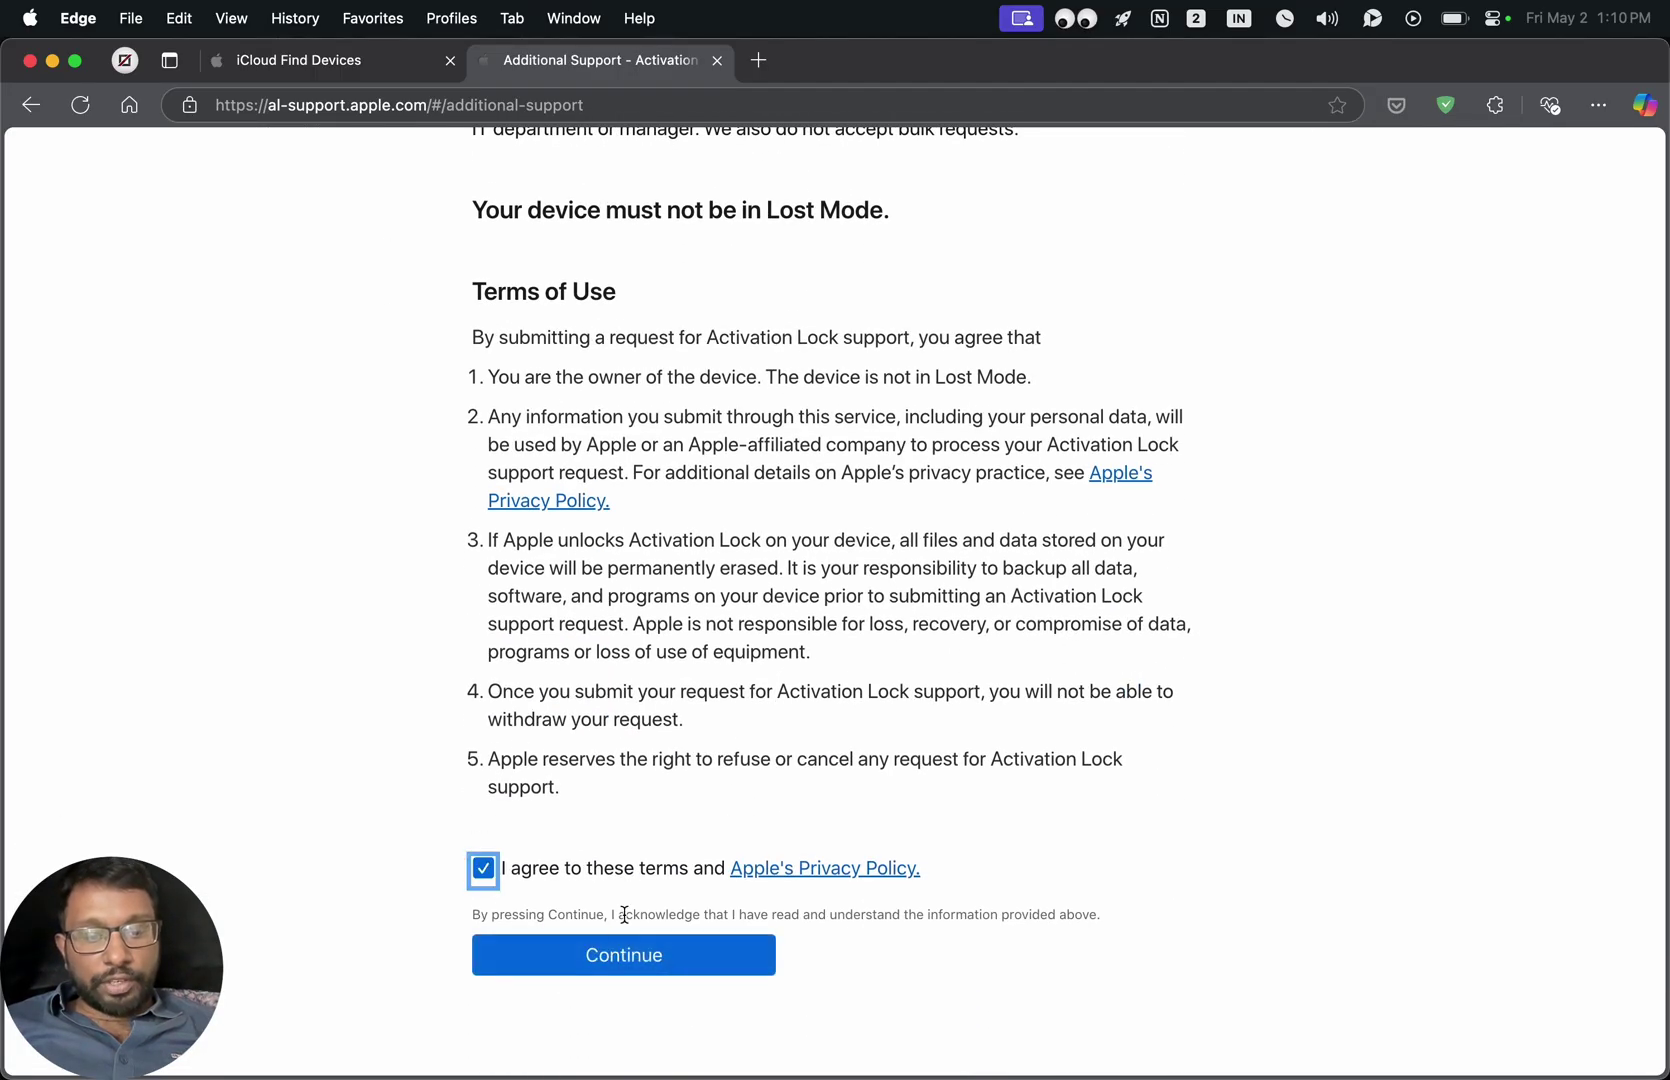
scroll(653, 972, "up", 1)
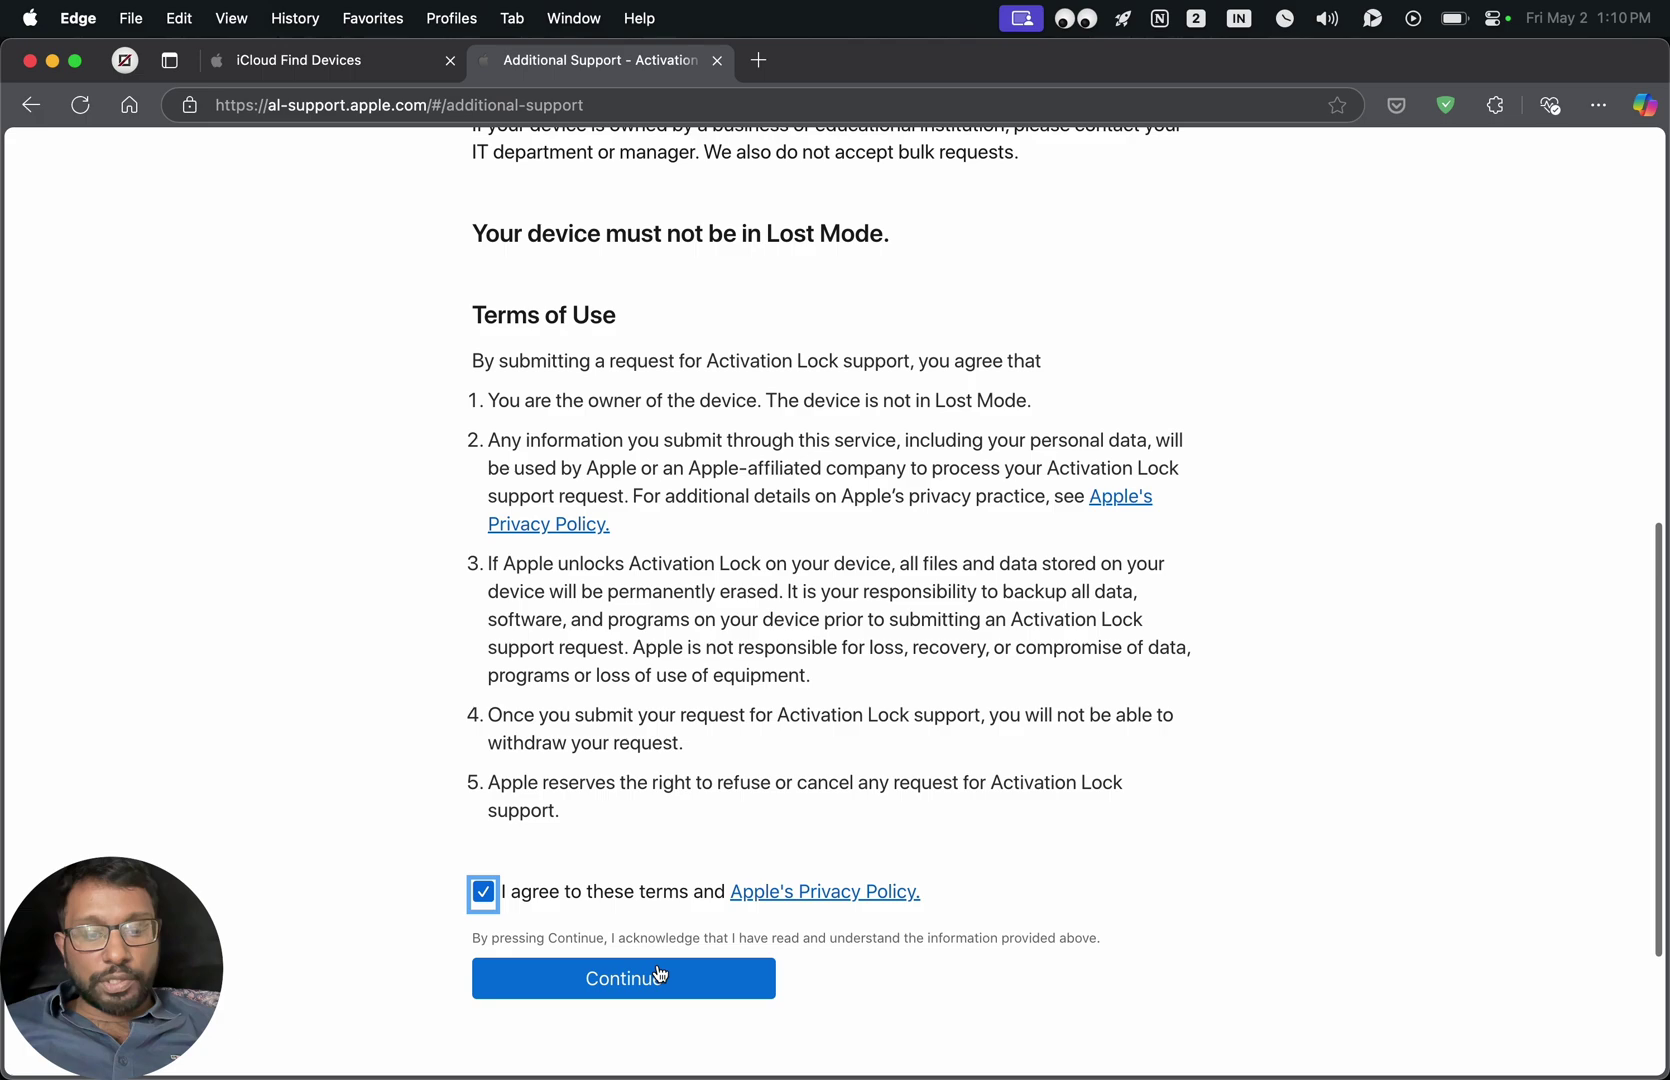